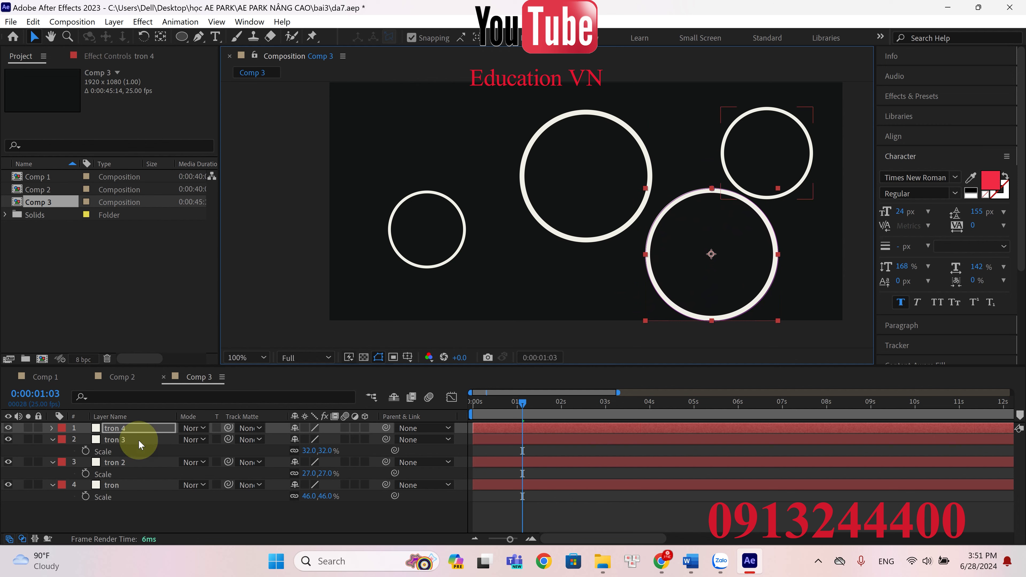
Set the scale of the tron 4 circle layer to 33%.
{"action": "left_click", "coordinate": [131, 427]}
{"action": "key", "text": "s"}
{"action": "mouse_move", "coordinate": [307, 444]}
{"action": "left_mouse_down"}
{"action": "mouse_move", "coordinate": [286, 442]}
{"action": "mouse_move", "coordinate": [302, 447]}
{"action": "left_mouse_up"}
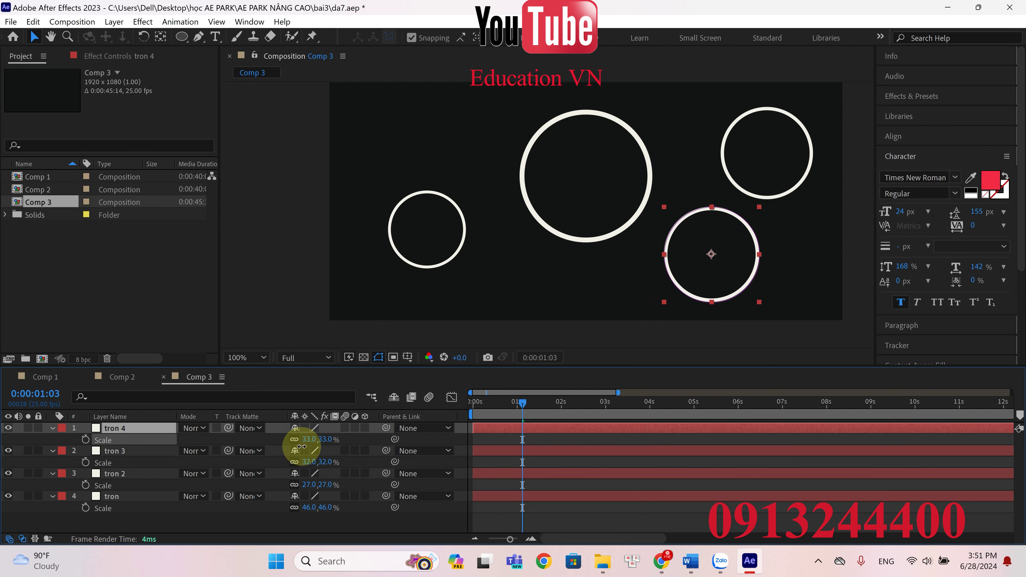
Move the small tron 2 circle and the tron 3 circle closer to the large central circle.
{"action": "double_click", "coordinate": [422, 227]}
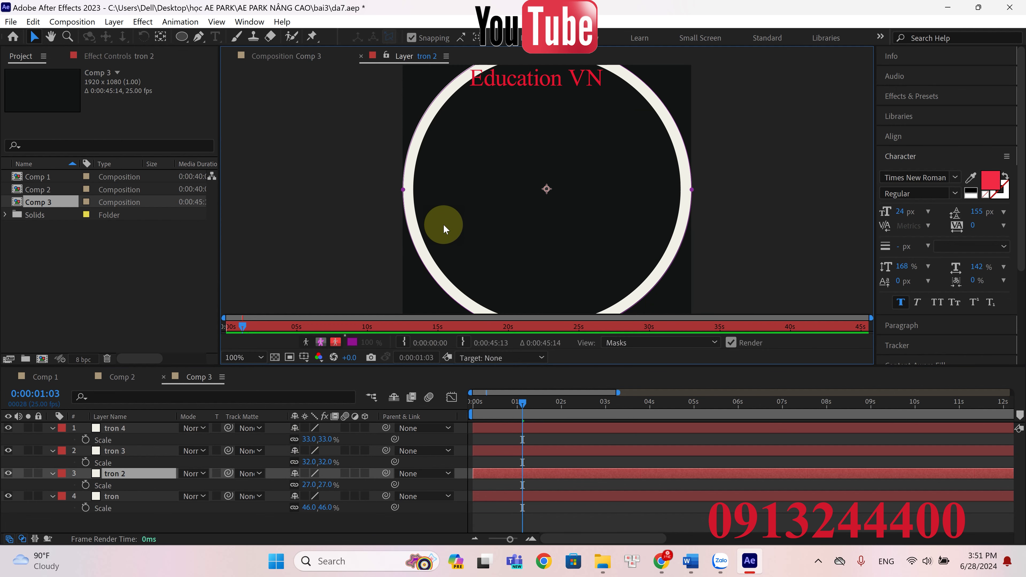
{"action": "left_click", "coordinate": [360, 56]}
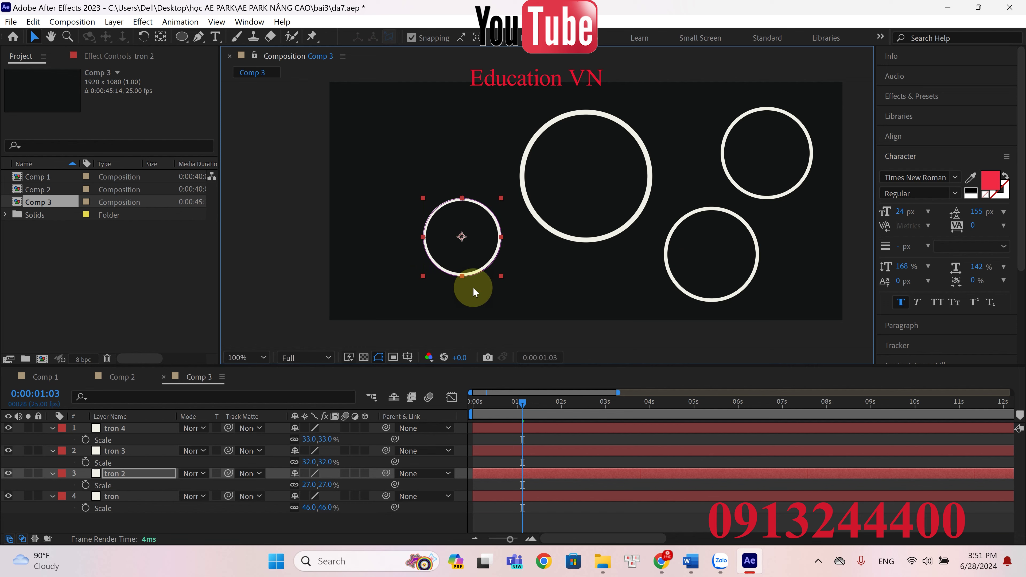
{"action": "key", "text": "comma"}
{"action": "left_click_drag", "start_coordinate": [662, 182], "coordinate": [544, 185]}
{"action": "key", "text": "period"}
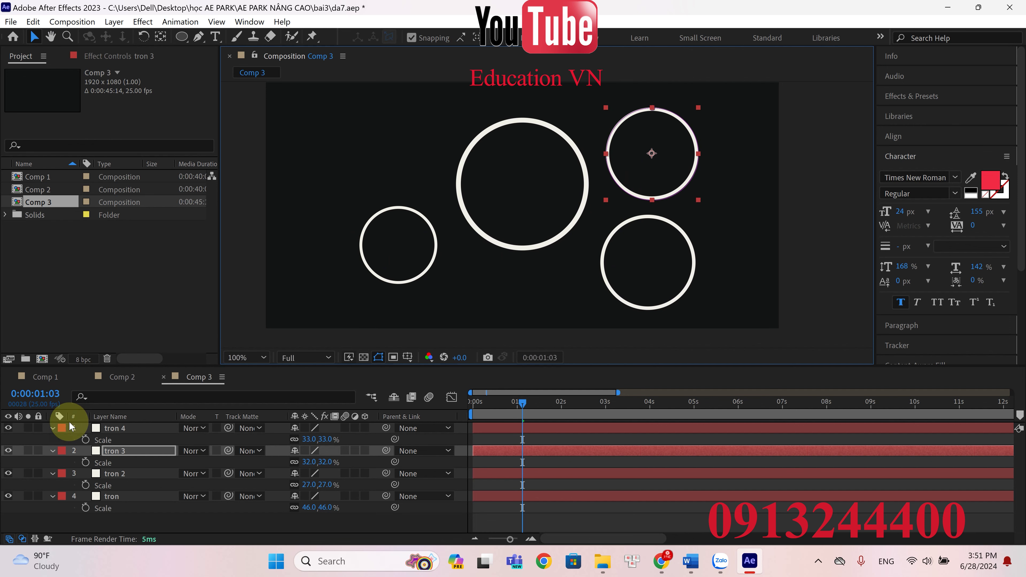
Collapse the properties of the tron 2, tron 3 and tron 4 layers and create a new shape layer.
{"action": "left_click", "coordinate": [49, 429]}
{"action": "left_click", "coordinate": [52, 441]}
{"action": "left_click", "coordinate": [53, 451]}
{"action": "right_click", "coordinate": [101, 506]}
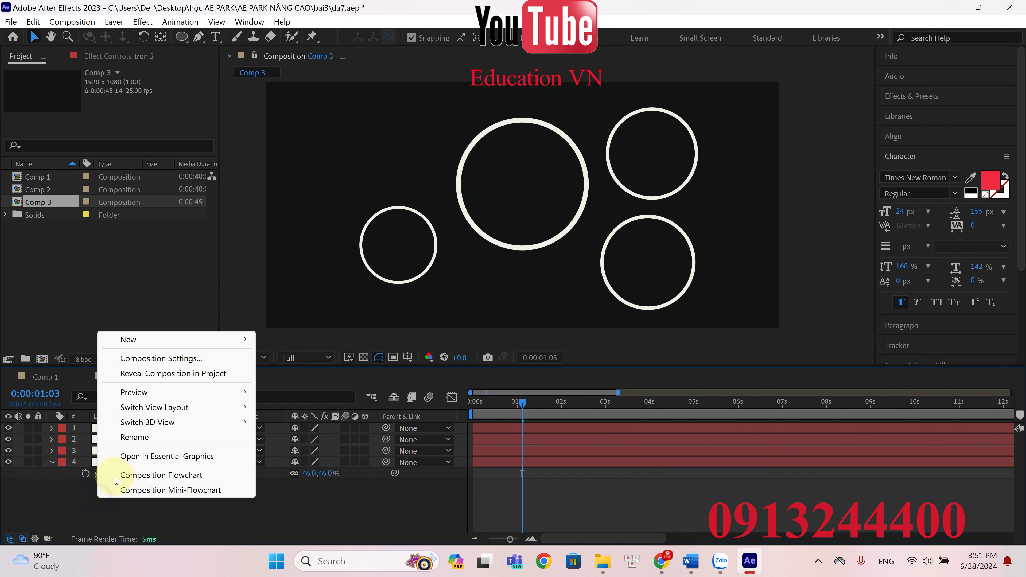
{"action": "mouse_move", "coordinate": [241, 339]}
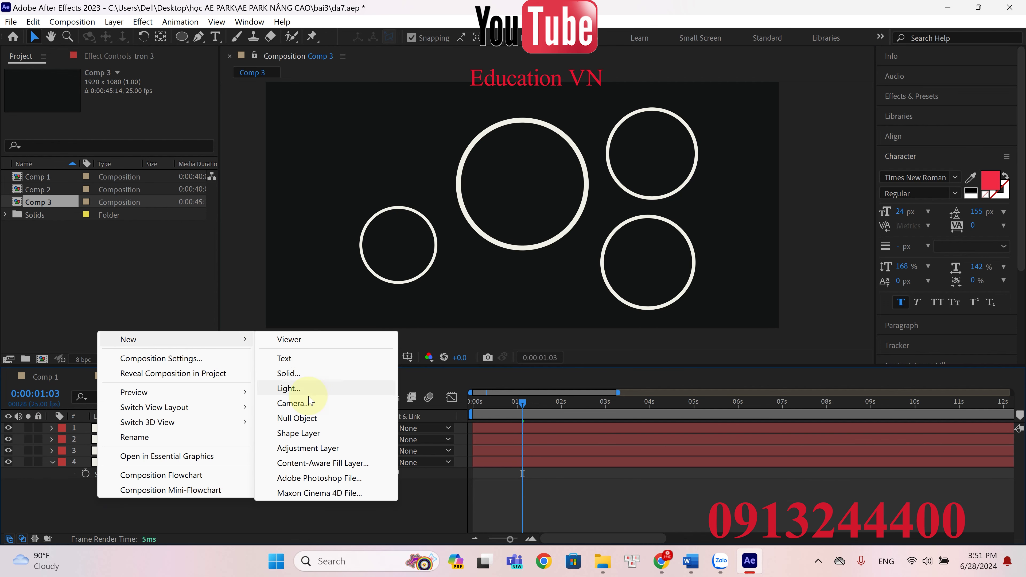
{"action": "left_click", "coordinate": [307, 434]}
{"action": "key", "text": "q"}
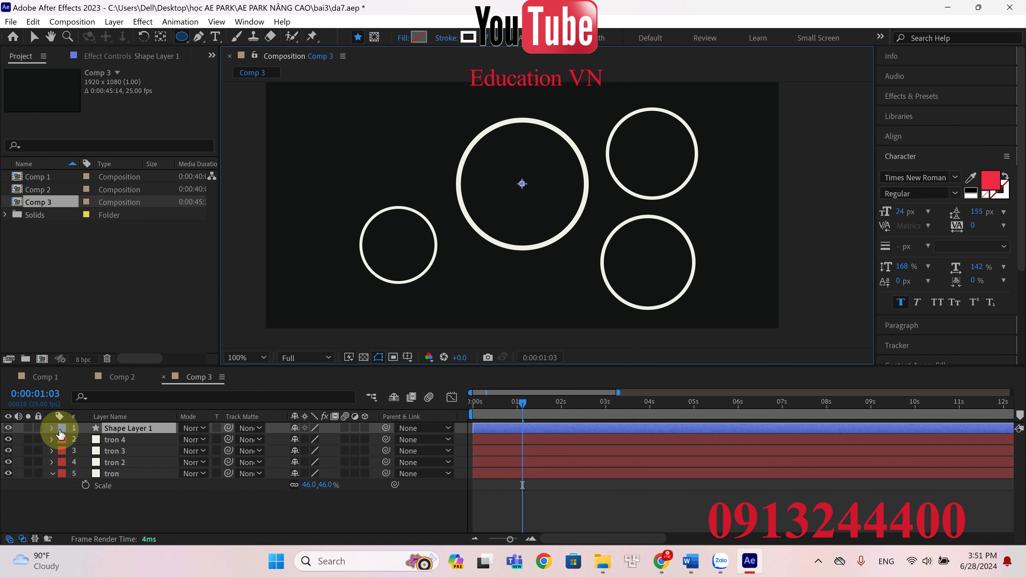
Add a rectangle path to the contents of Shape Layer 1.
{"action": "left_click", "coordinate": [52, 428]}
{"action": "left_click", "coordinate": [371, 440]}
{"action": "left_click", "coordinate": [198, 135]}
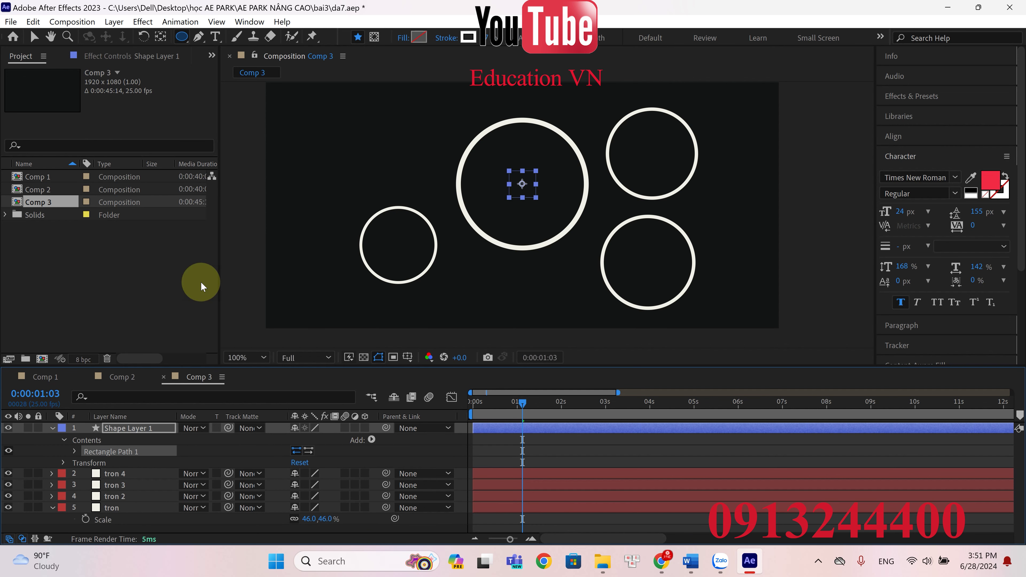
Give the rectangle in Shape Layer 1 a fill and a stroke.
{"action": "left_click", "coordinate": [372, 440]}
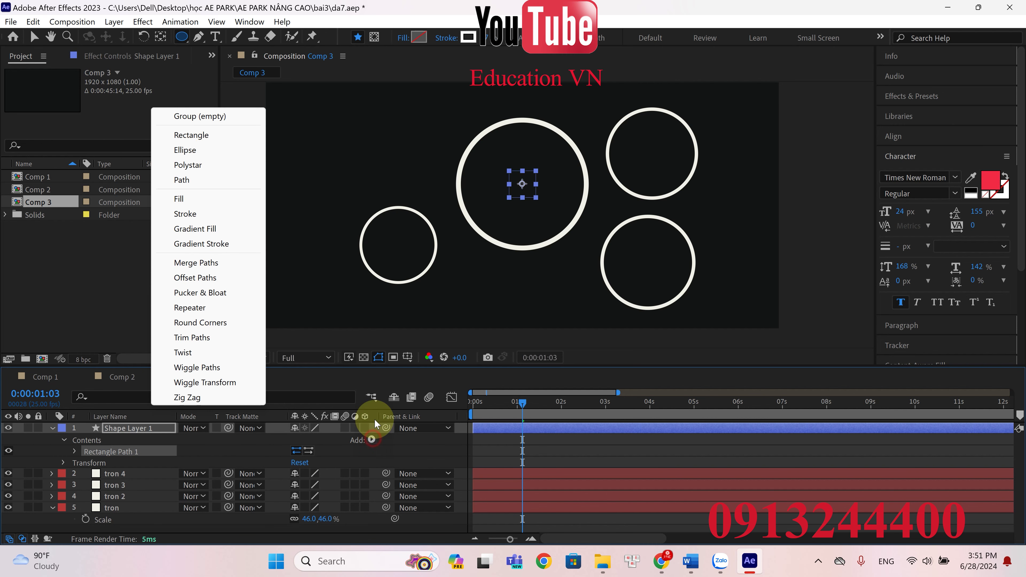
{"action": "left_click", "coordinate": [200, 198]}
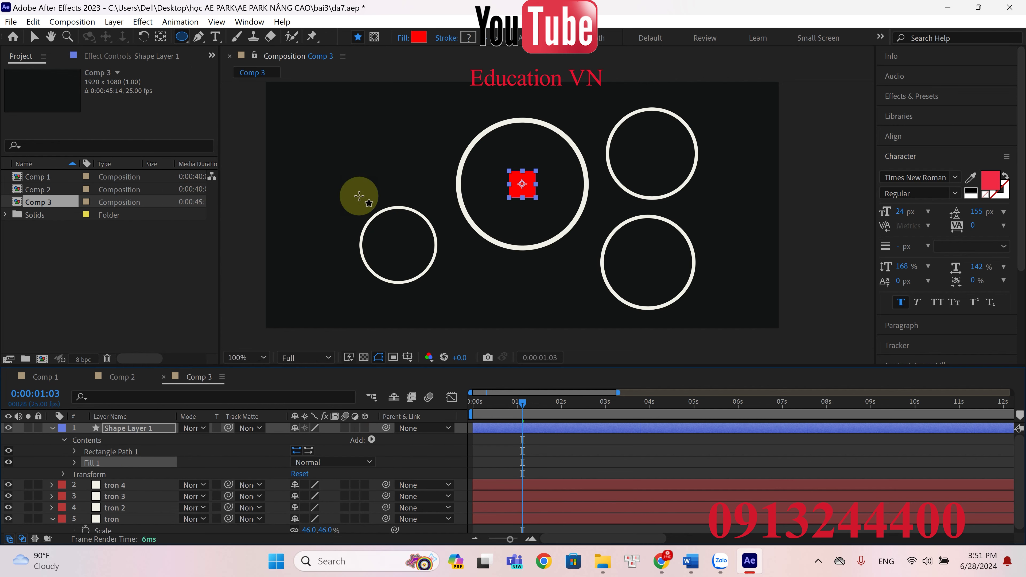
{"action": "left_click", "coordinate": [372, 440]}
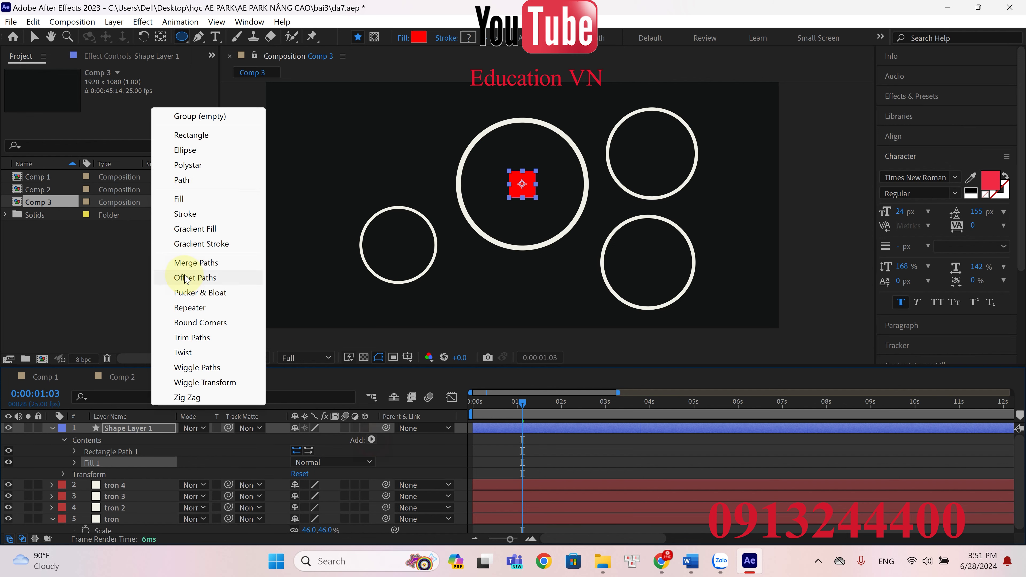
{"action": "left_click", "coordinate": [189, 215]}
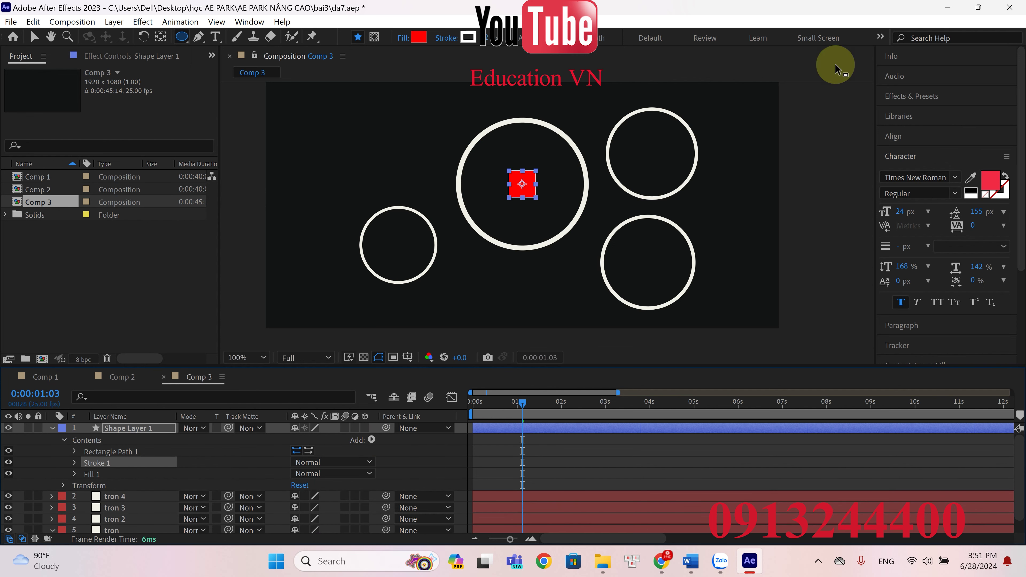
Move the red square up from the large circle's center to just below its upper rim.
{"action": "scroll", "coordinate": [591, 156], "scroll_direction": "up", "scroll_amount": 1}
{"action": "key", "text": "h"}
{"action": "left_click_drag", "start_coordinate": [570, 162], "coordinate": [518, 252]}
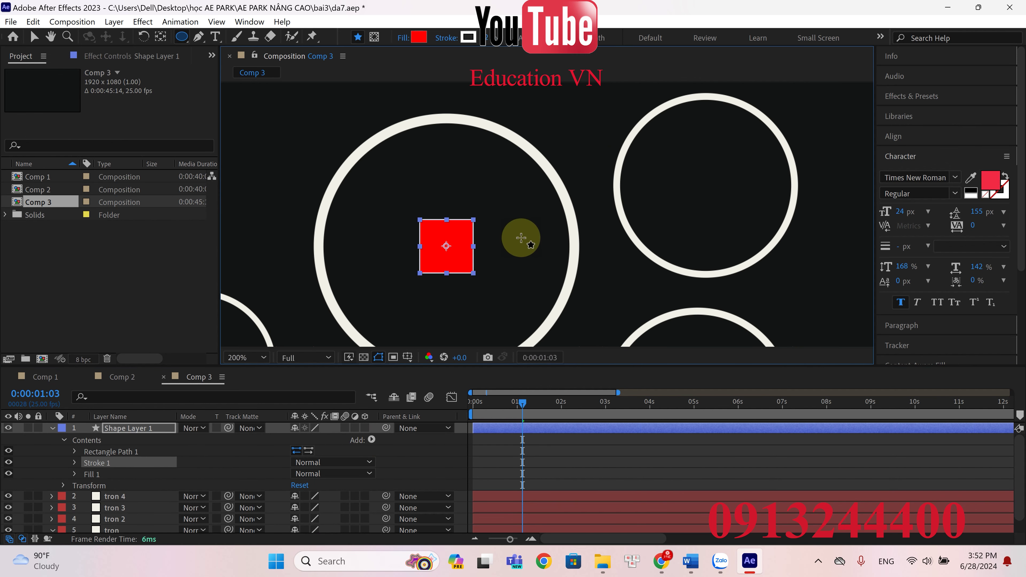
{"action": "left_click", "coordinate": [34, 37]}
{"action": "left_click_drag", "start_coordinate": [468, 252], "coordinate": [464, 164]}
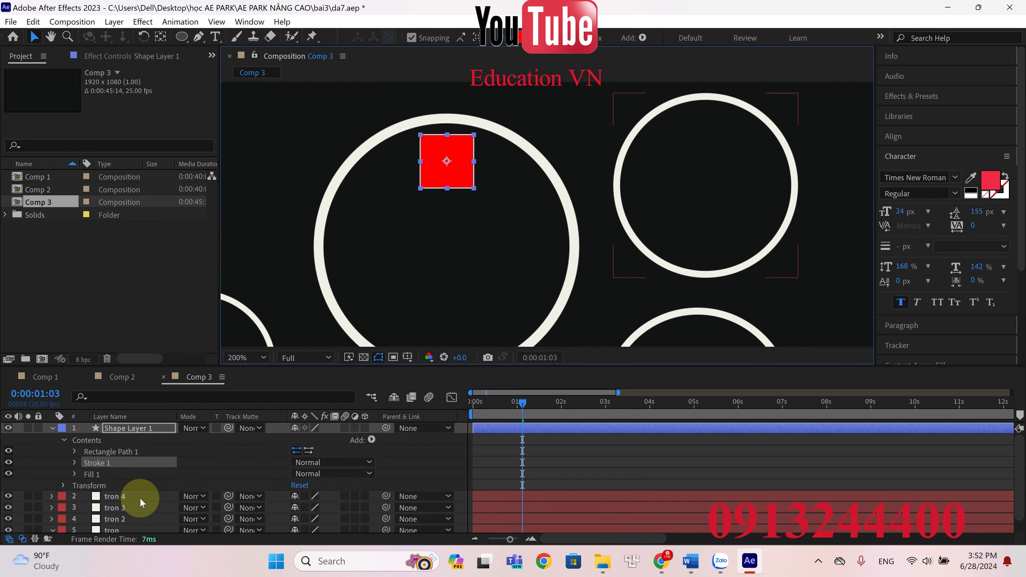
Unlink the rectangle's size dimensions, set them to 28 by 191, and lower the resulting bar to sit inside the large circle's rim.
{"action": "left_click", "coordinate": [75, 451]}
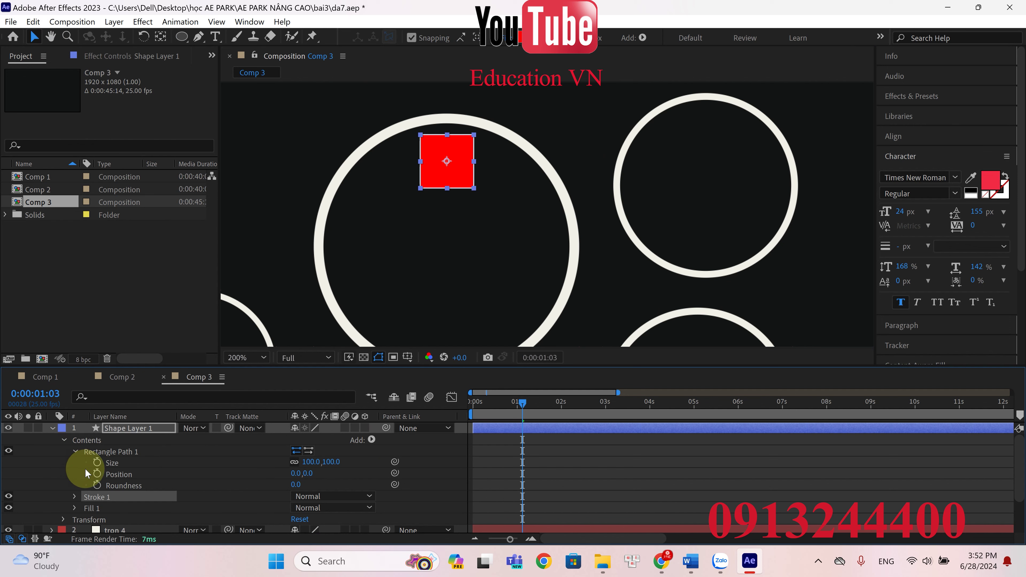
{"action": "left_click", "coordinate": [295, 461]}
{"action": "left_click_drag", "start_coordinate": [332, 462], "coordinate": [261, 466]}
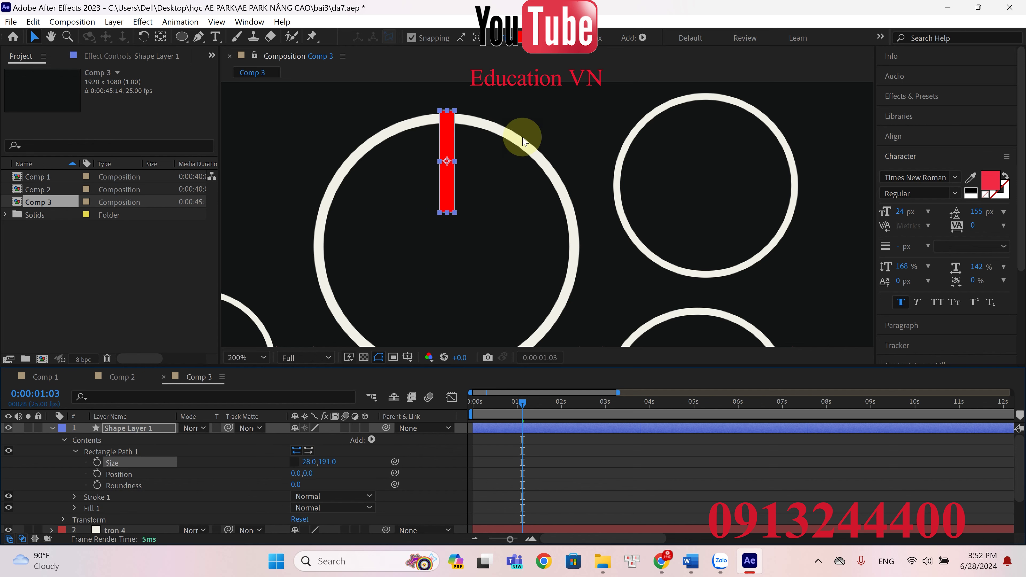
{"action": "mouse_move", "coordinate": [456, 174]}
{"action": "left_mouse_down"}
{"action": "mouse_move", "coordinate": [449, 202]}
{"action": "mouse_move", "coordinate": [455, 193]}
{"action": "left_mouse_up"}
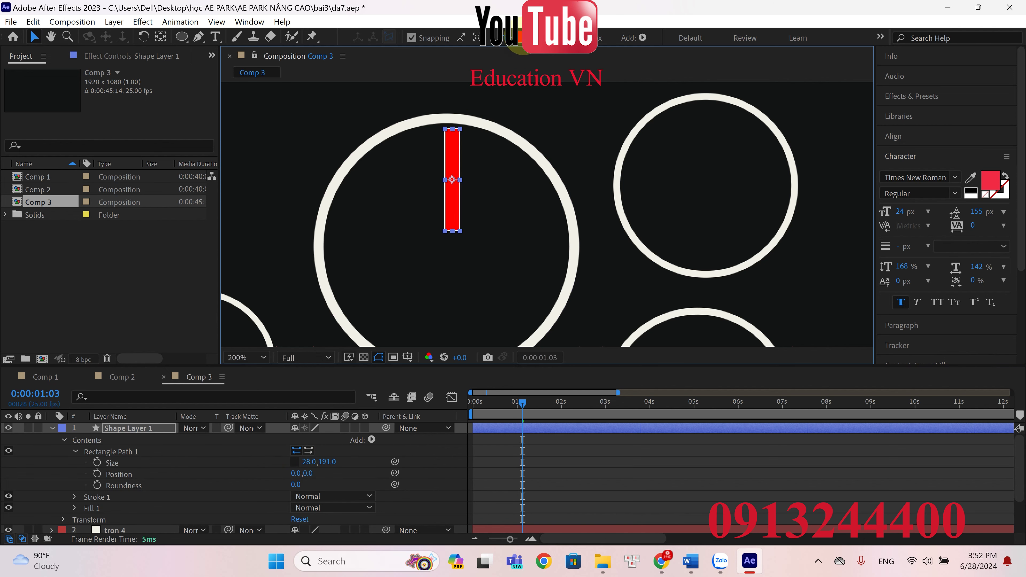
Change the bar's fill color to off-white F2EFEF and deselect it.
{"action": "left_click", "coordinate": [509, 38]}
{"action": "left_click", "coordinate": [634, 244]}
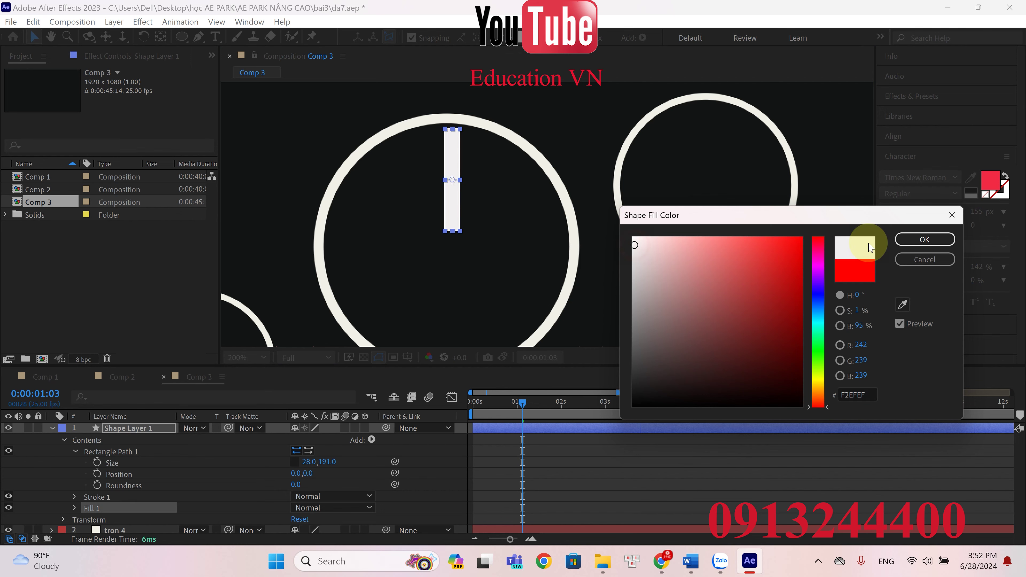
{"action": "left_click", "coordinate": [925, 239]}
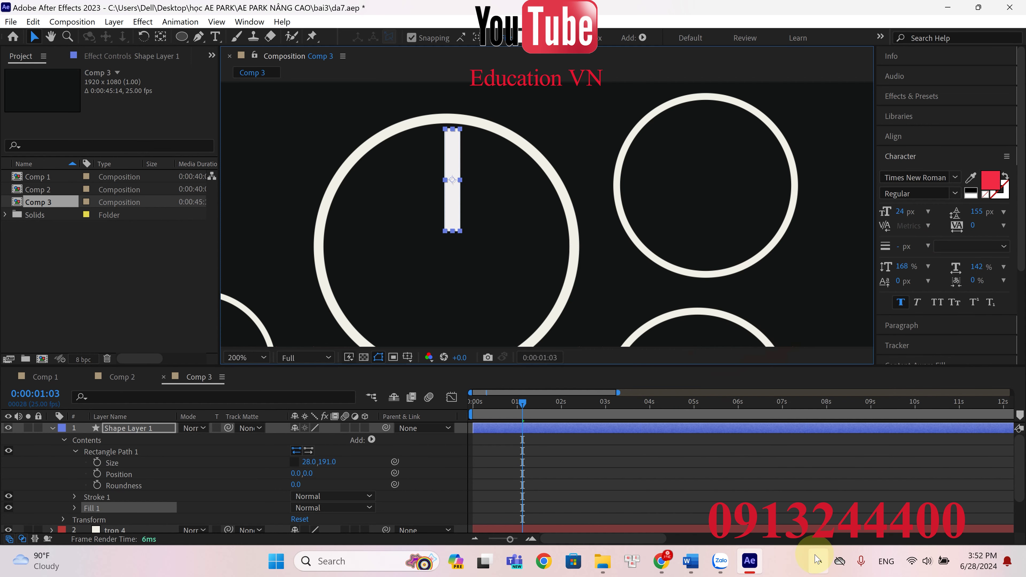
{"action": "scroll", "coordinate": [409, 202], "scroll_direction": "down", "scroll_amount": 1}
{"action": "left_click", "coordinate": [519, 296]}
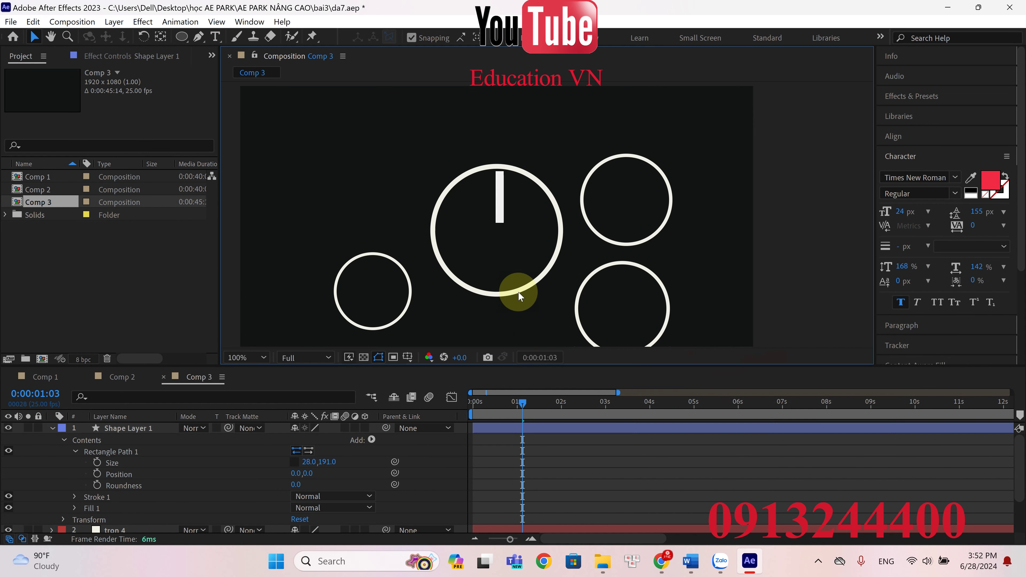
Align the bar with the large circle's vertical centerline and set its width to 10.
{"action": "left_click", "coordinate": [504, 198]}
{"action": "left_click_drag", "start_coordinate": [501, 189], "coordinate": [496, 194]}
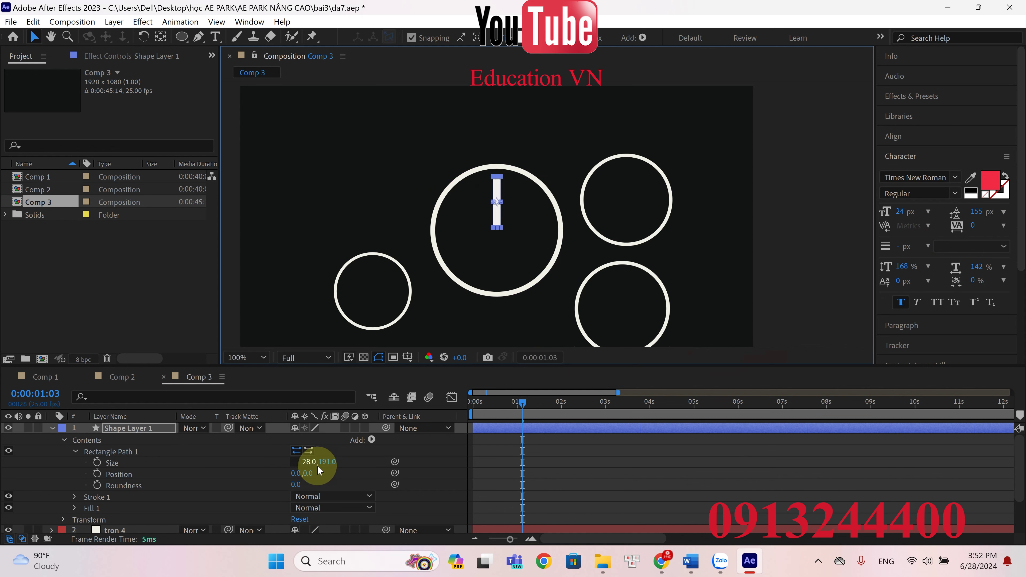
{"action": "left_click", "coordinate": [310, 463]}
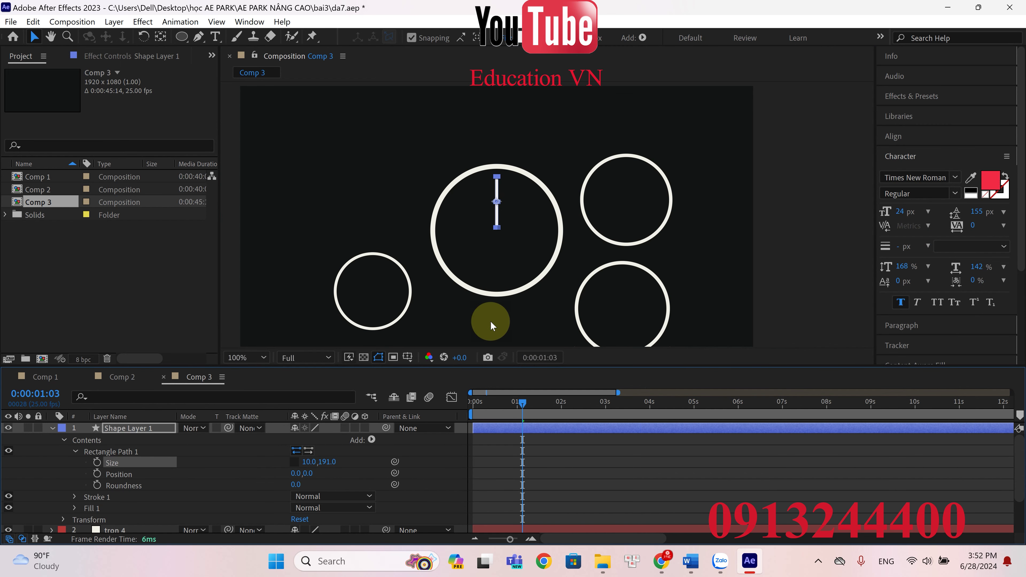
Nudge the thin bar slightly upward, closer to the large circle's upper rim.
{"action": "left_click", "coordinate": [516, 225]}
{"action": "key", "text": "period"}
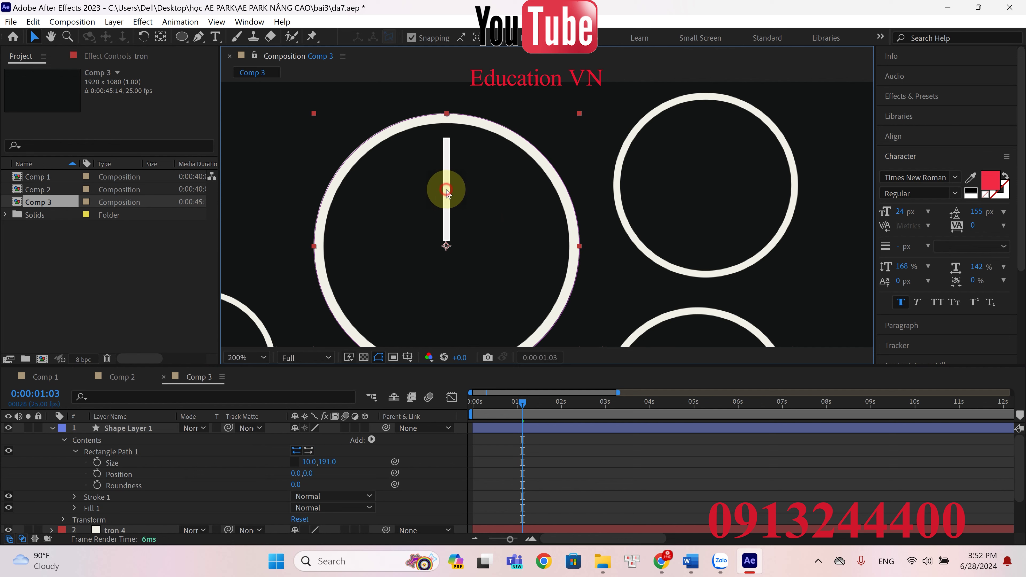
{"action": "left_click", "coordinate": [135, 428]}
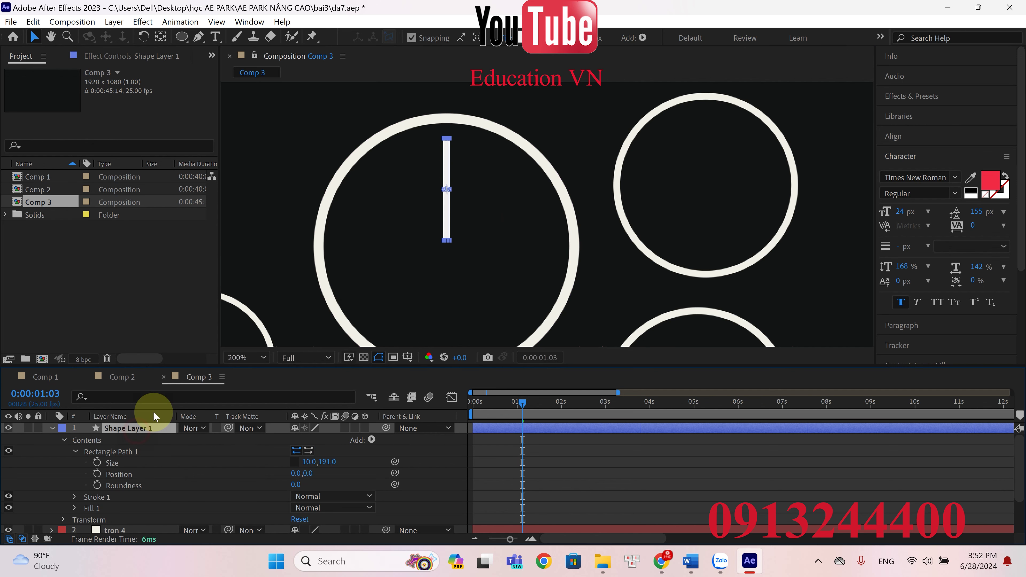
{"action": "left_click_drag", "start_coordinate": [441, 180], "coordinate": [444, 159]}
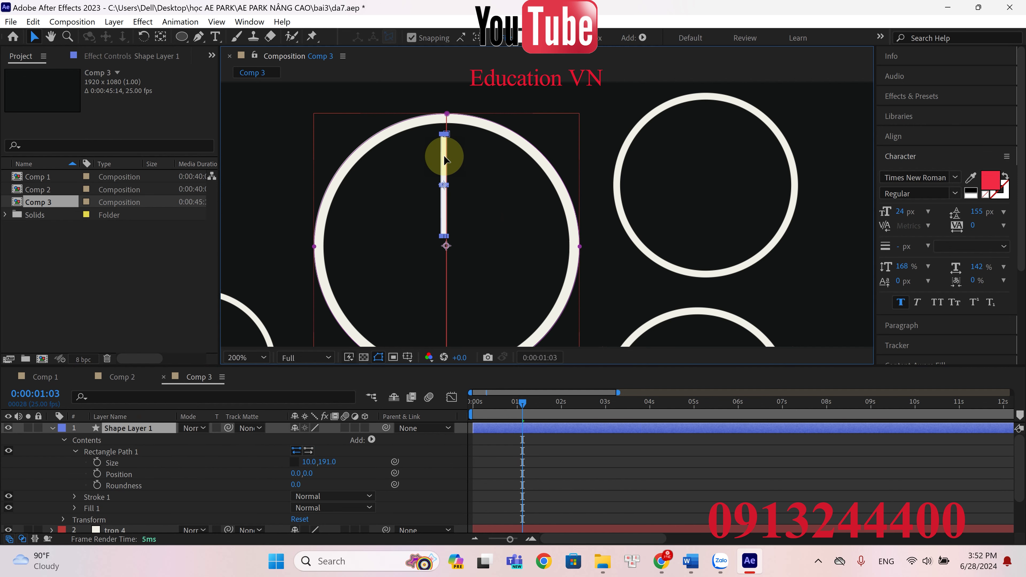
{"action": "left_click_drag", "start_coordinate": [444, 159], "coordinate": [442, 155]}
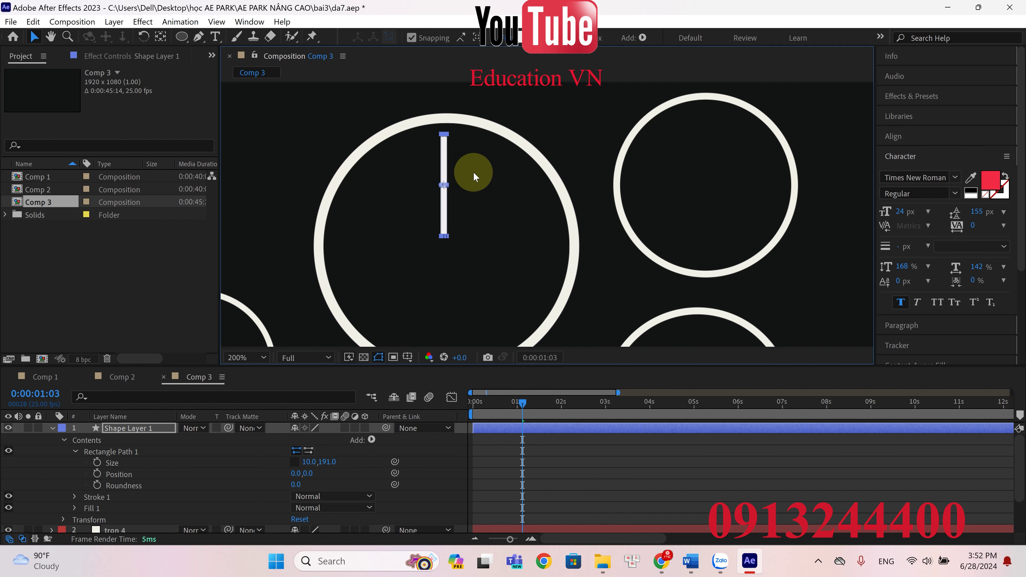
Shorten the bar's height to 160 and deselect it.
{"action": "key", "text": "comma"}
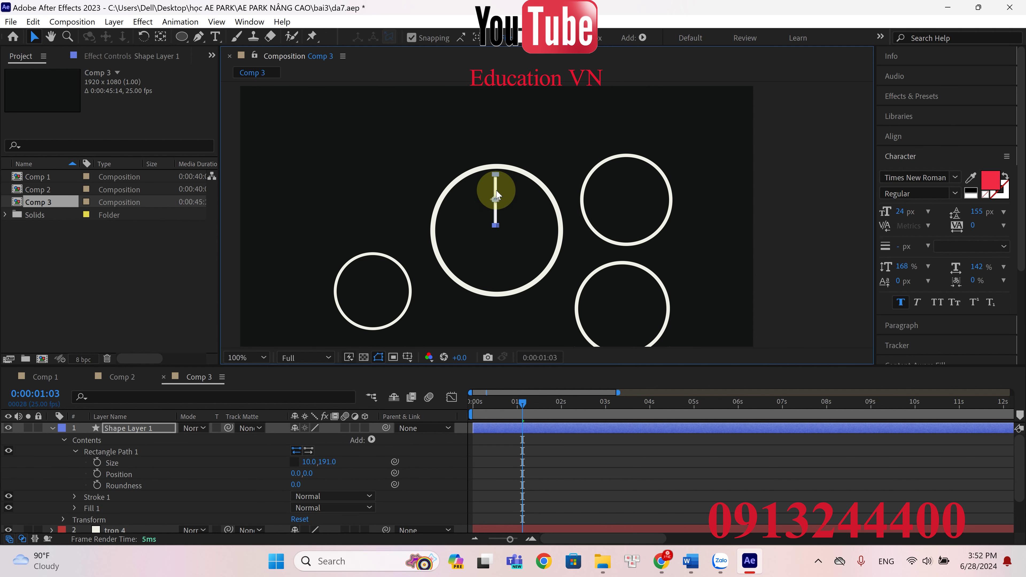
{"action": "left_click", "coordinate": [330, 457]}
{"action": "left_click_drag", "start_coordinate": [328, 463], "coordinate": [323, 463]}
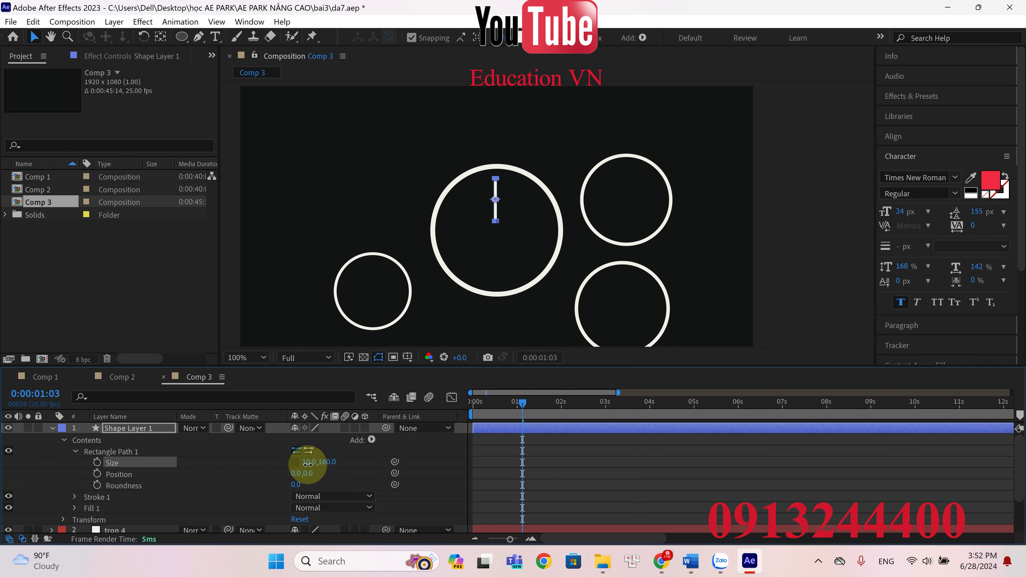
{"action": "left_click", "coordinate": [728, 305]}
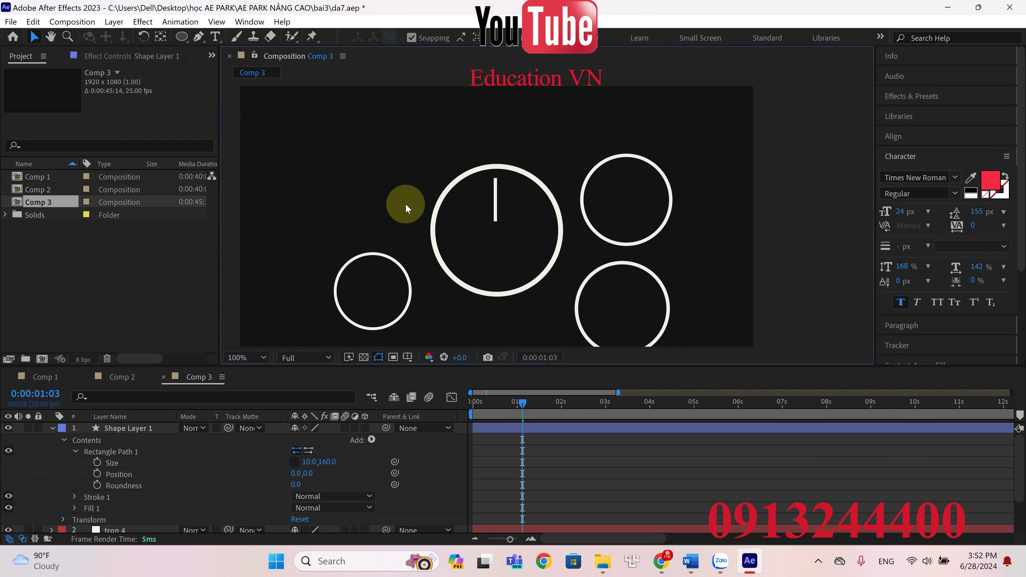
{"action": "scroll", "coordinate": [449, 215], "scroll_direction": "down", "scroll_amount": 3}
{"action": "scroll", "coordinate": [543, 208], "scroll_direction": "up", "scroll_amount": 3}
{"action": "left_click_drag", "start_coordinate": [536, 214], "coordinate": [495, 197]}
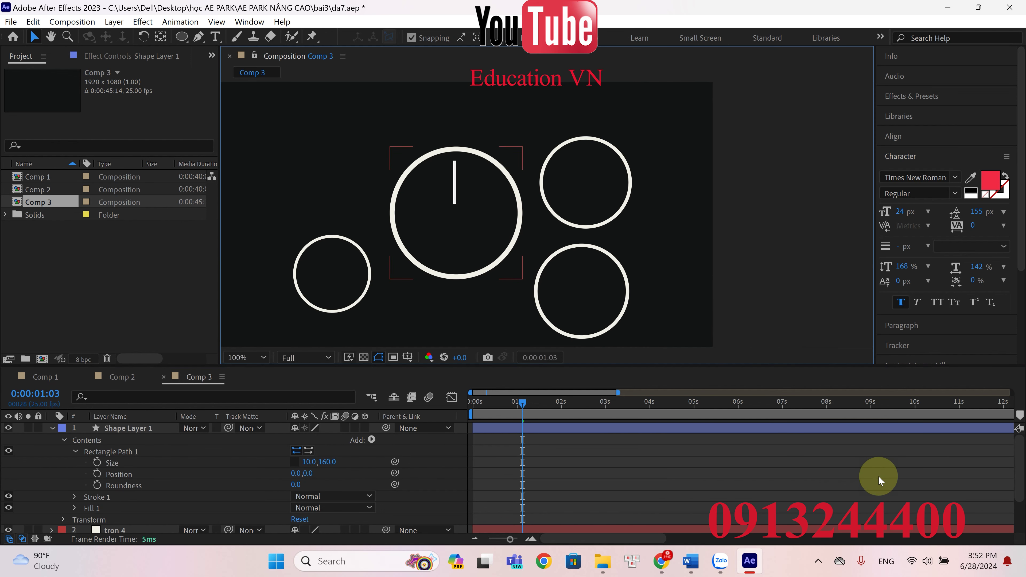
{"action": "left_click", "coordinate": [824, 570]}
{"action": "left_click", "coordinate": [892, 466]}
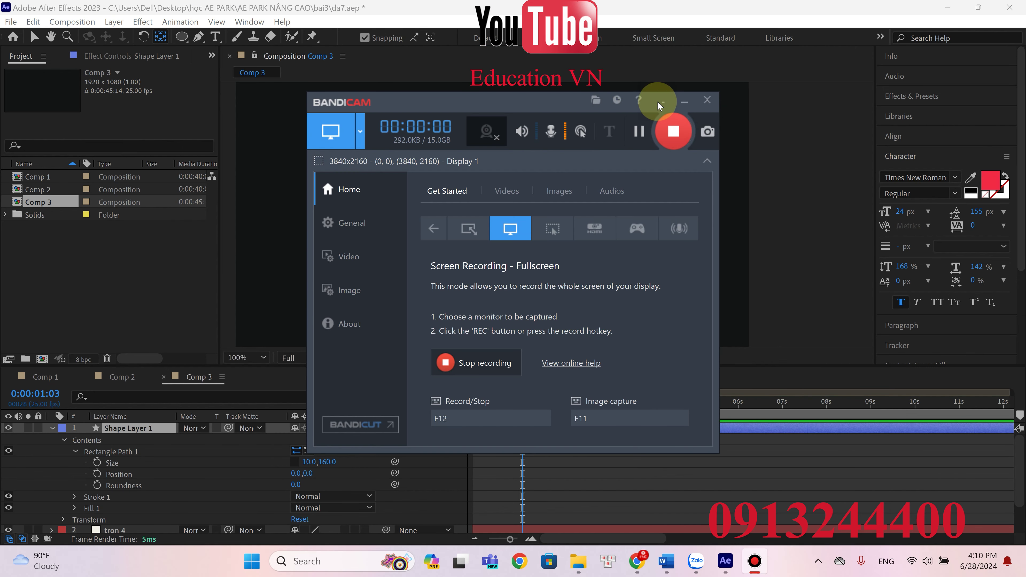
{"action": "left_click", "coordinate": [663, 101]}
Add a Repeater to the bar's shape layer.
{"action": "left_click", "coordinate": [372, 441]}
{"action": "left_click", "coordinate": [202, 304]}
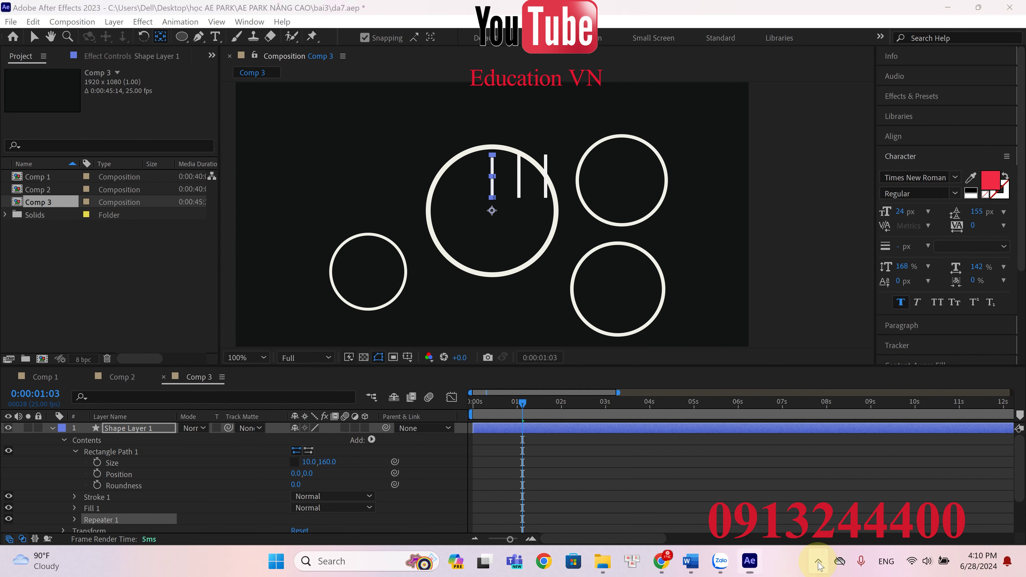
{"action": "left_click", "coordinate": [819, 562]}
{"action": "left_click", "coordinate": [879, 463]}
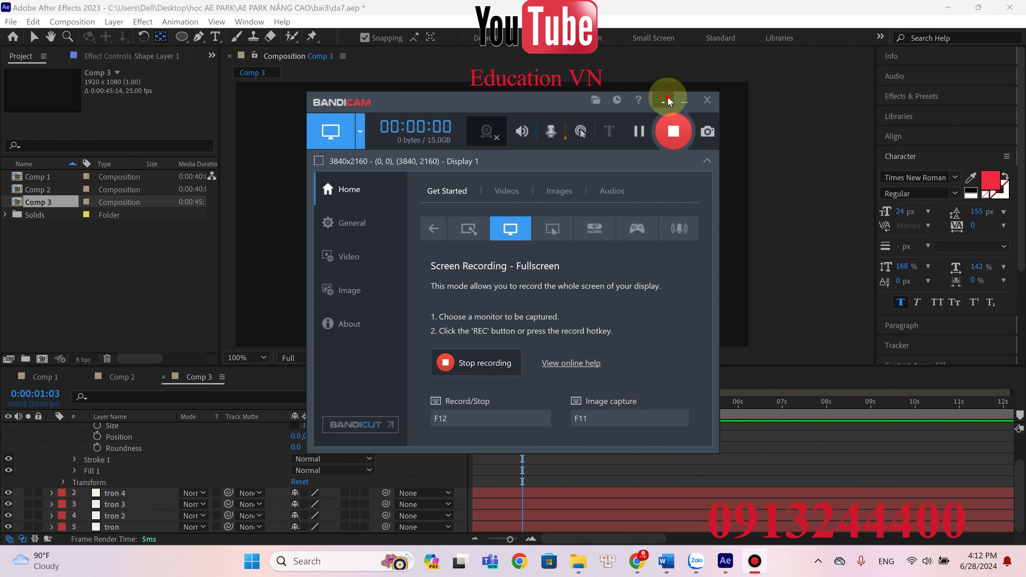
{"action": "left_click", "coordinate": [667, 101]}
Add a Repeater to the bar's shape layer and set its copies to 12.
{"action": "scroll", "coordinate": [339, 448], "scroll_direction": "up", "scroll_amount": 1}
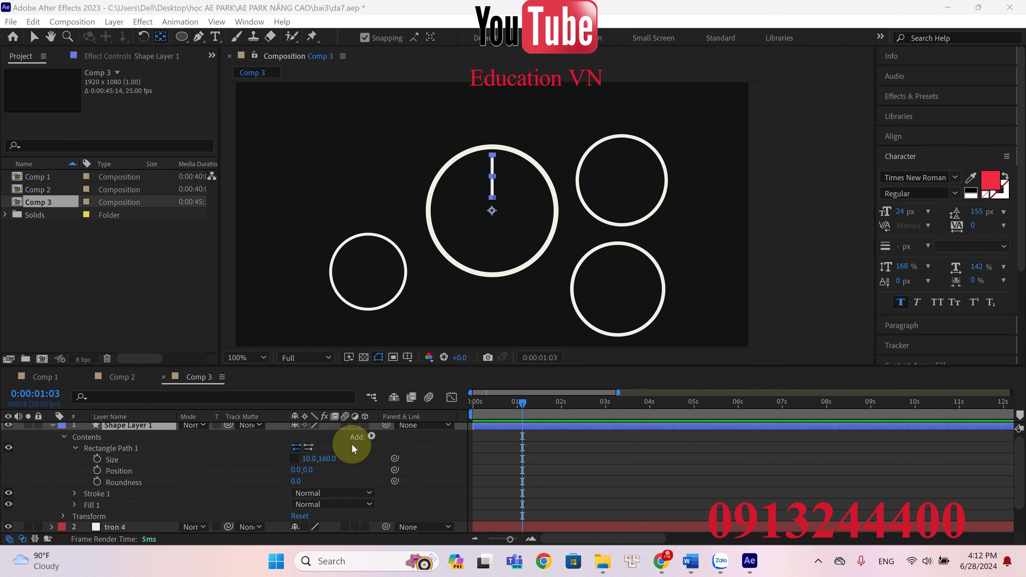
{"action": "left_click", "coordinate": [371, 435]}
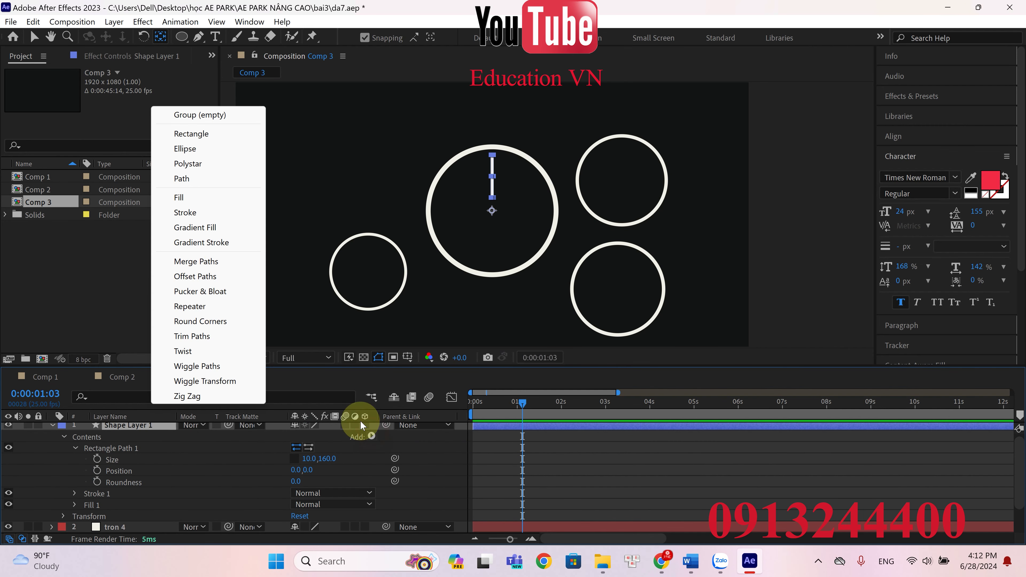
{"action": "left_click", "coordinate": [203, 306]}
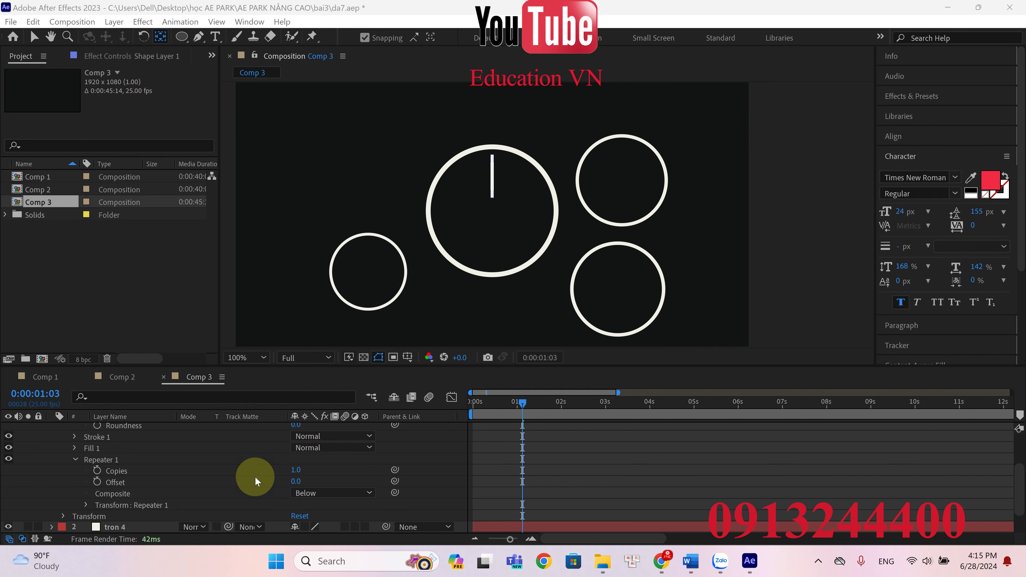
{"action": "left_click", "coordinate": [296, 469]}
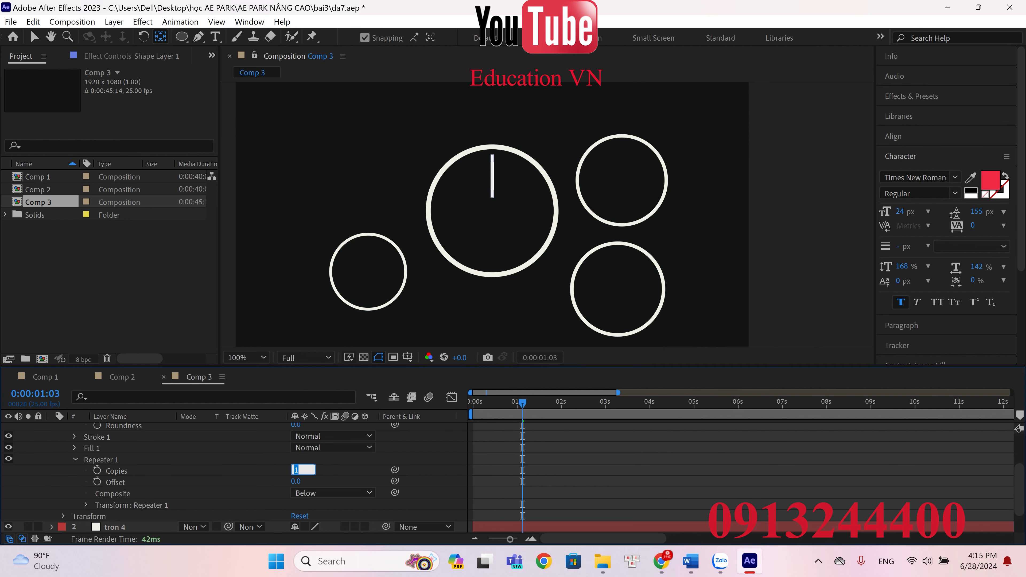
{"action": "key", "text": "Return"}
Set the Repeater's transform rotation to 30° to spread the bars around the large circle.
{"action": "left_click", "coordinate": [85, 505]}
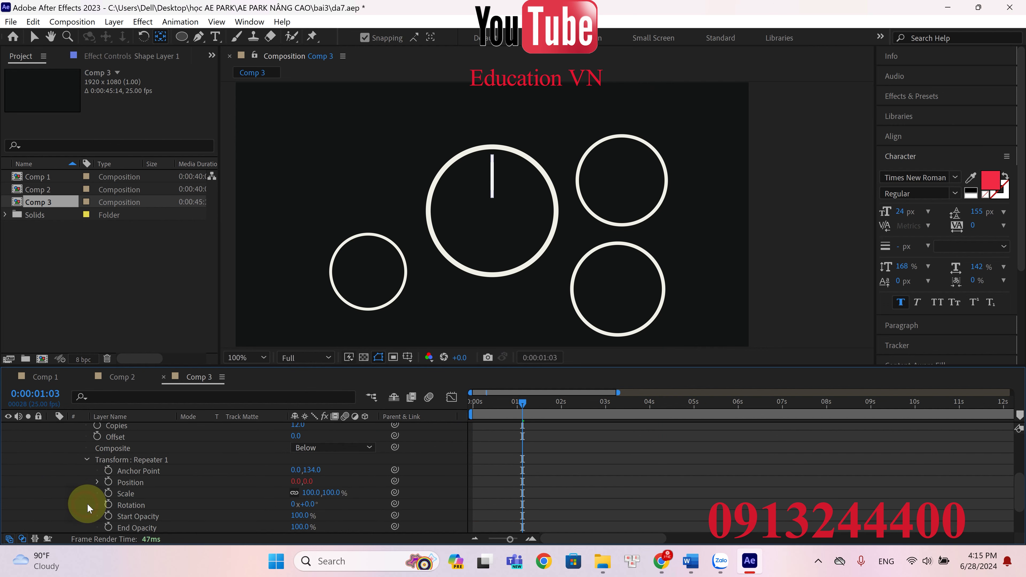
{"action": "scroll", "coordinate": [87, 503], "scroll_direction": "down", "scroll_amount": 3}
{"action": "scroll", "coordinate": [154, 501], "scroll_direction": "up", "scroll_amount": 1}
{"action": "scroll", "coordinate": [154, 501], "scroll_direction": "down", "scroll_amount": 1}
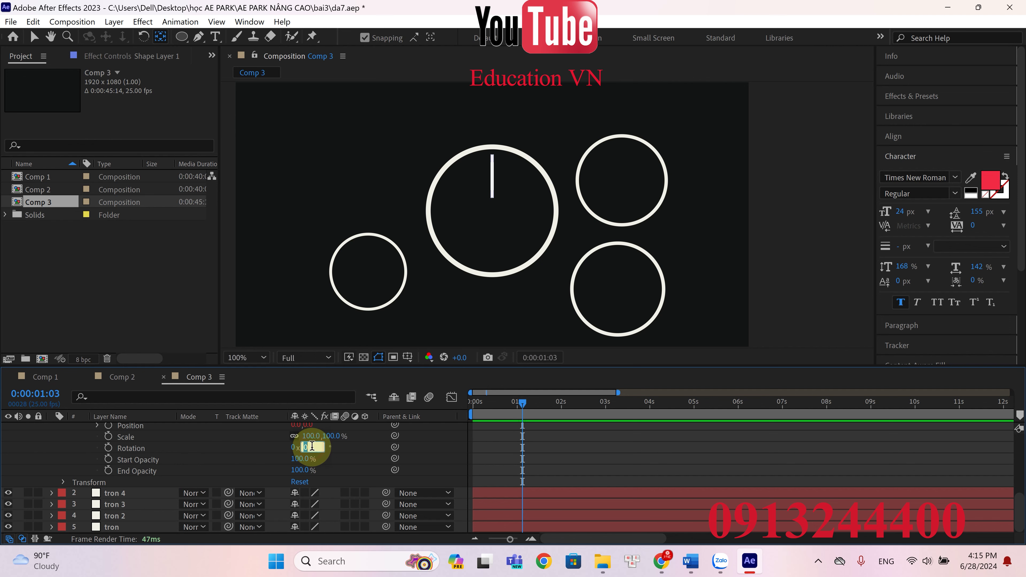
{"action": "key", "text": "Return"}
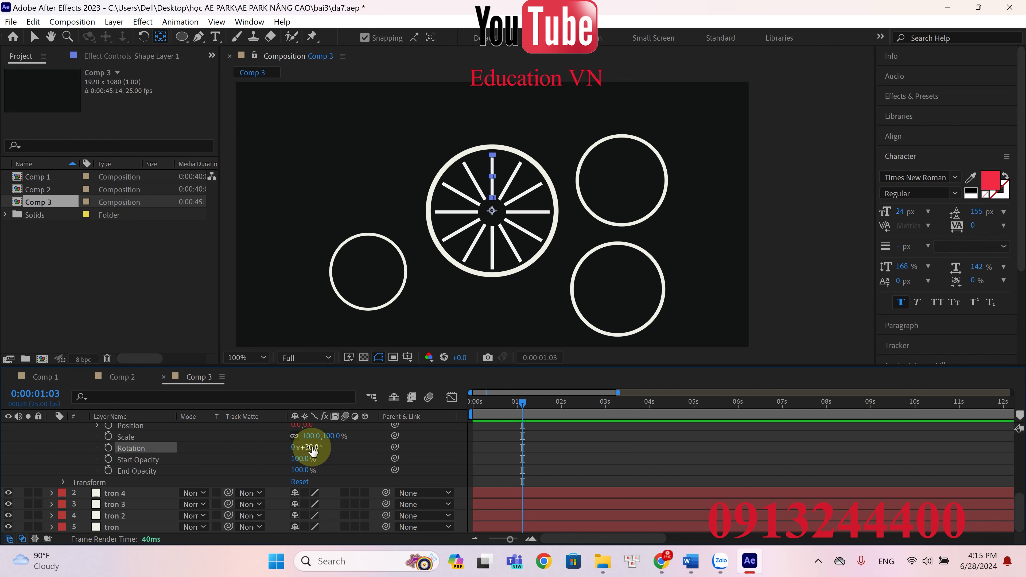
{"action": "left_click", "coordinate": [510, 303]}
Set the Repeater's rotation to 36° and its copies to 10, and deselect the layer.
{"action": "left_click", "coordinate": [311, 447]}
{"action": "type", "text": "36"}
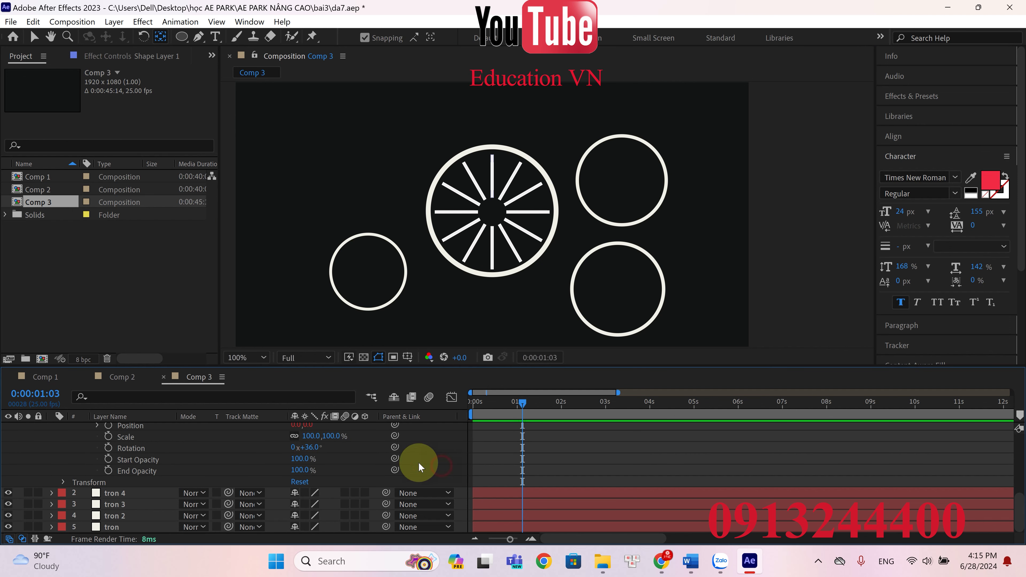
{"action": "key", "text": "Return"}
{"action": "scroll", "coordinate": [315, 457], "scroll_direction": "up", "scroll_amount": 3}
{"action": "left_click", "coordinate": [528, 223]}
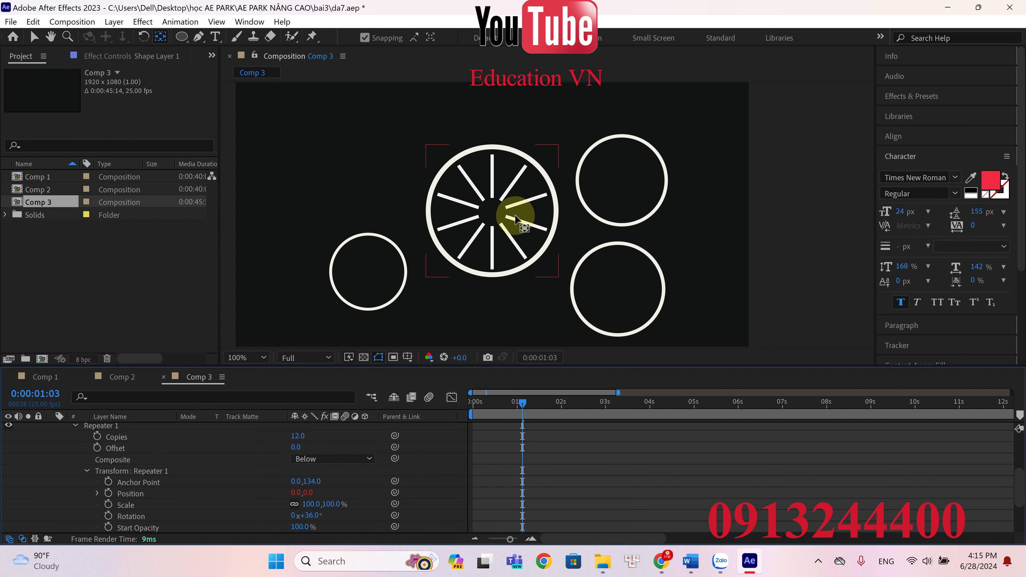
{"action": "left_click", "coordinate": [299, 436]}
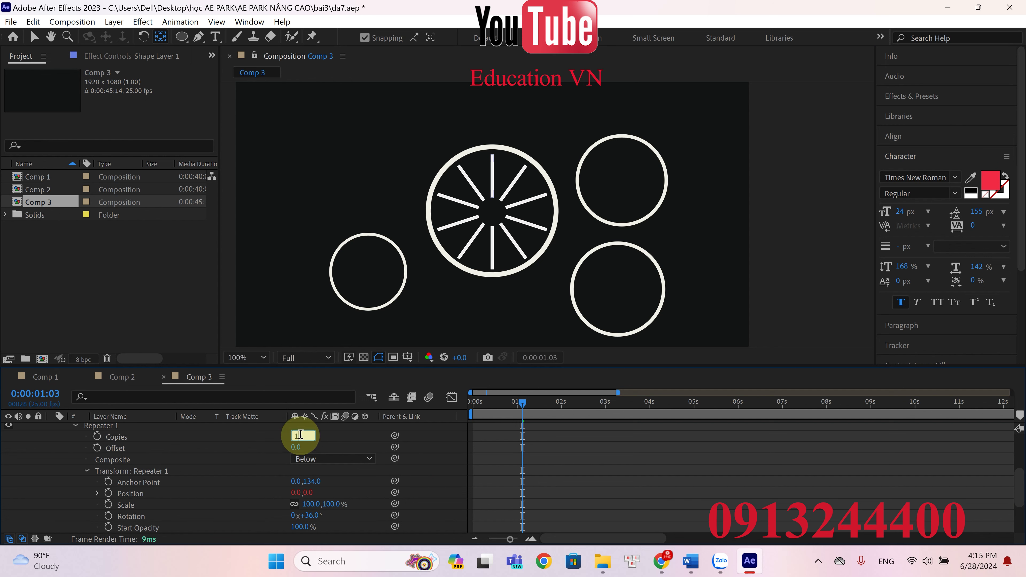
{"action": "key", "text": "Return"}
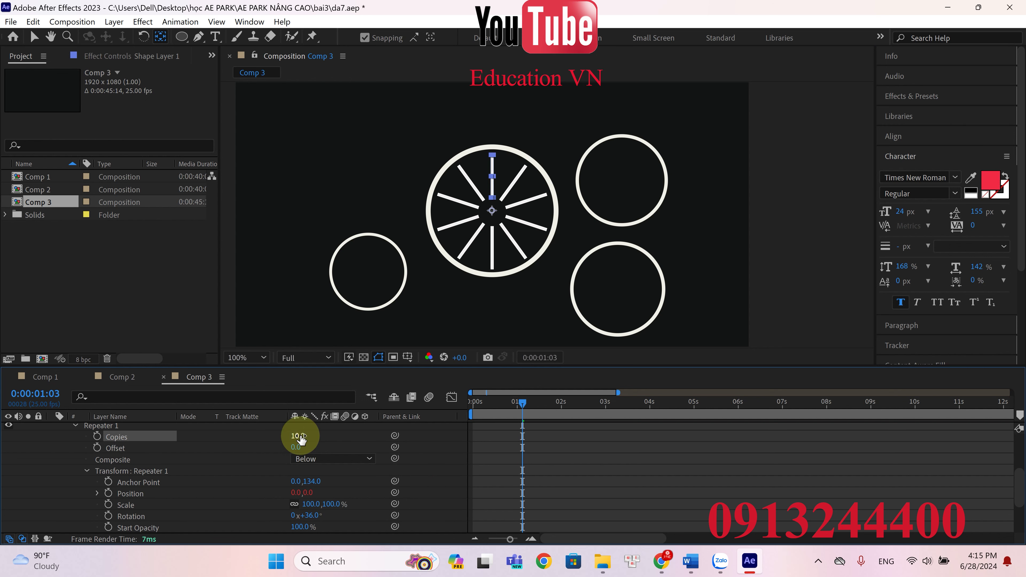
{"action": "left_click", "coordinate": [658, 465]}
{"action": "scroll", "coordinate": [680, 477], "scroll_direction": "down", "scroll_amount": 3}
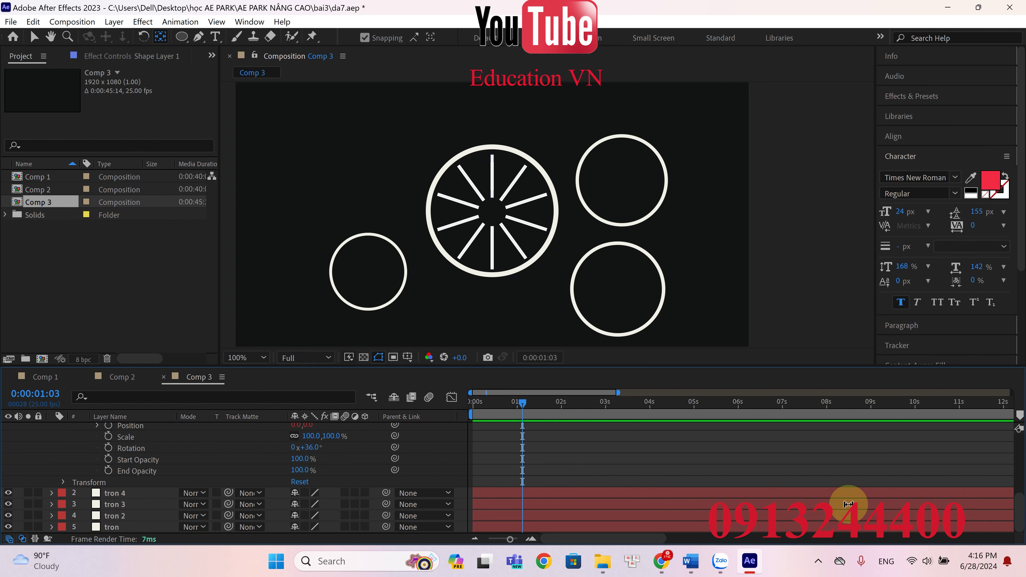
{"action": "left_click", "coordinate": [817, 560]}
{"action": "left_click", "coordinate": [873, 467]}
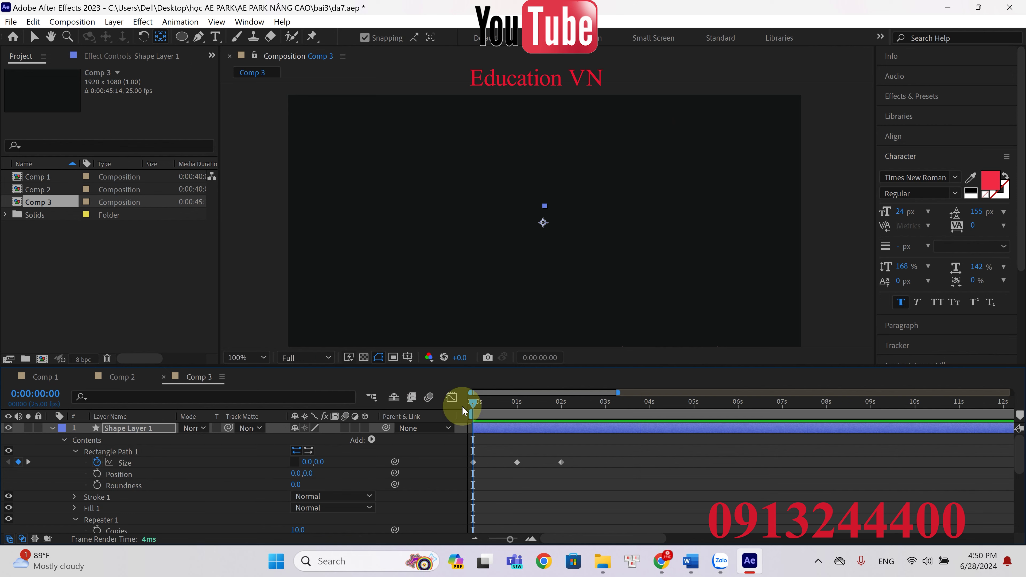
Preview the animated spokes and circles from the start of Comp 3.
{"action": "left_click_drag", "start_coordinate": [469, 399], "coordinate": [436, 421]}
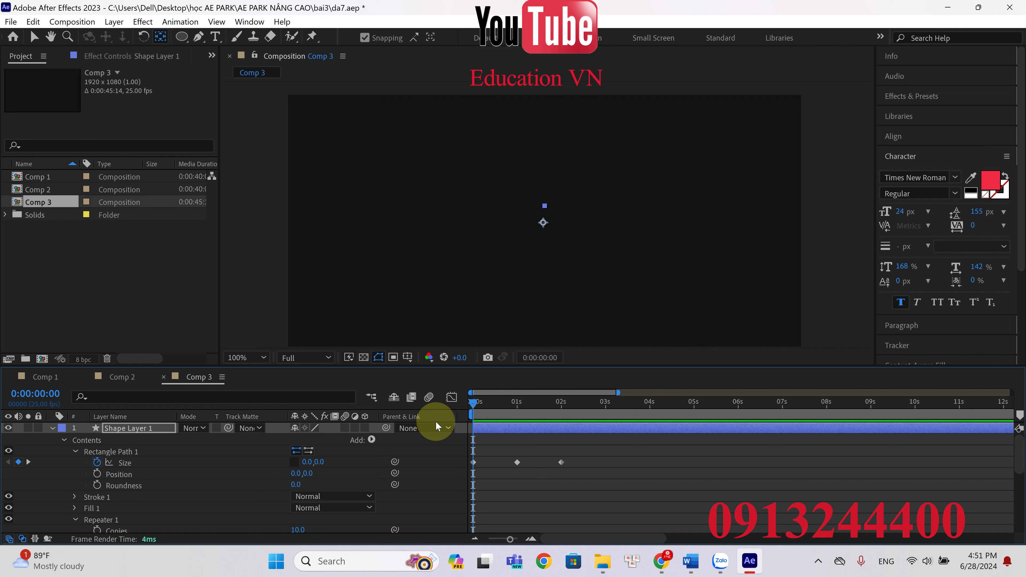
{"action": "key", "text": "space"}
{"action": "left_click", "coordinate": [589, 403]}
{"action": "key", "text": "Home"}
{"action": "key", "text": "space"}
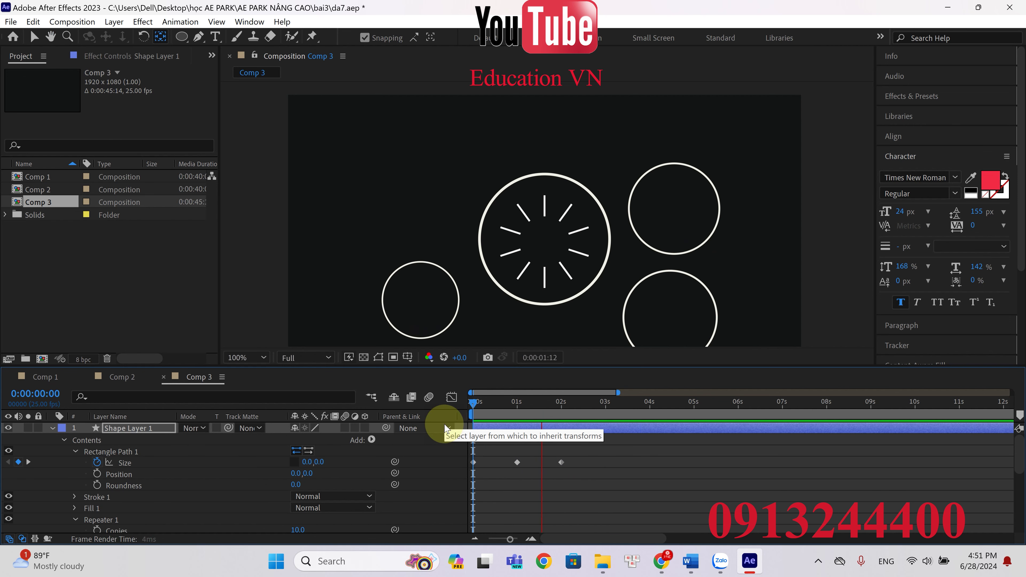
{"action": "key", "text": "space"}
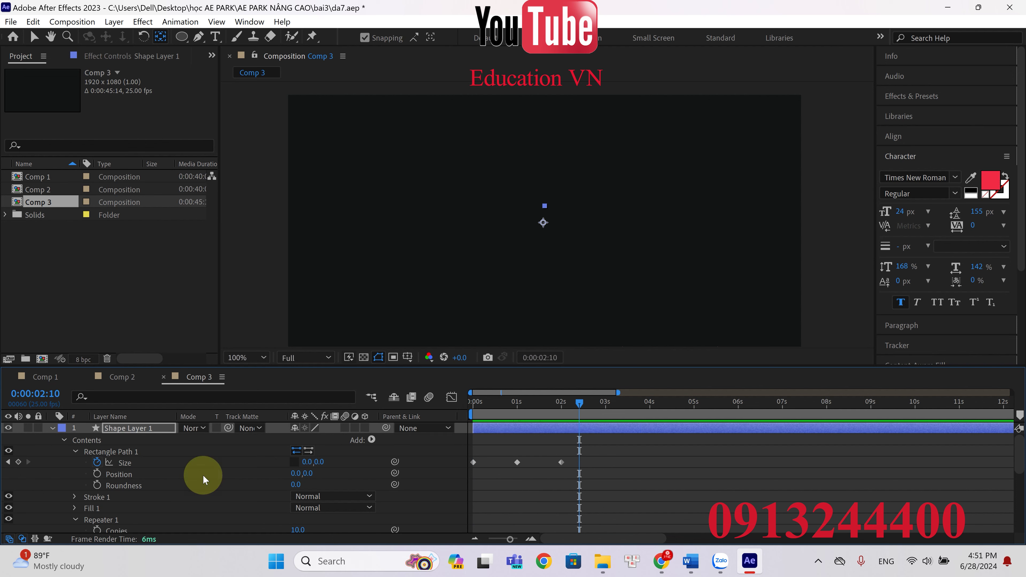
Collapse Shape Layer 1's properties and duplicate the layer with the current time at 1 second.
{"action": "left_click", "coordinate": [52, 428]}
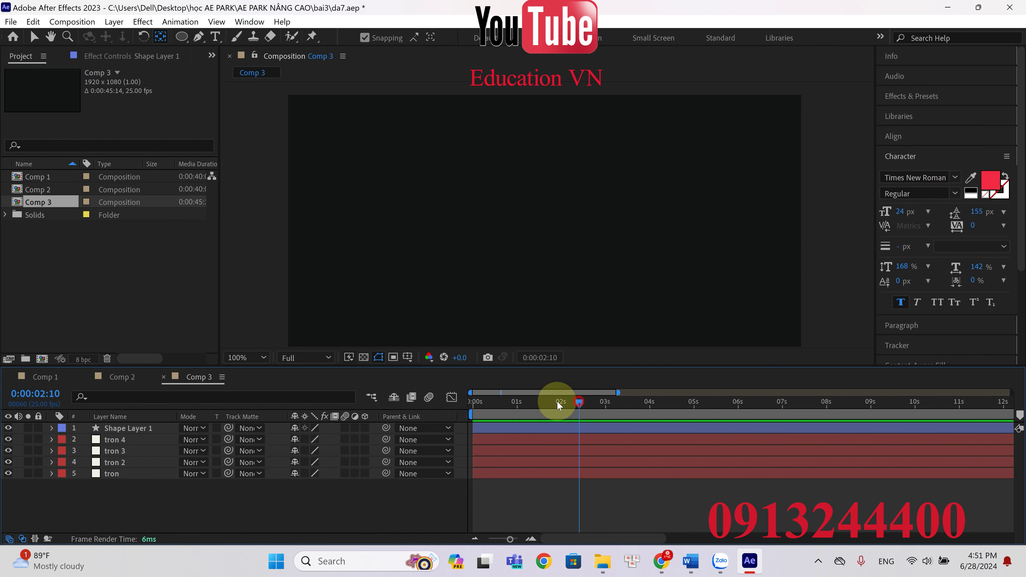
{"action": "left_click_drag", "start_coordinate": [582, 405], "coordinate": [519, 403]}
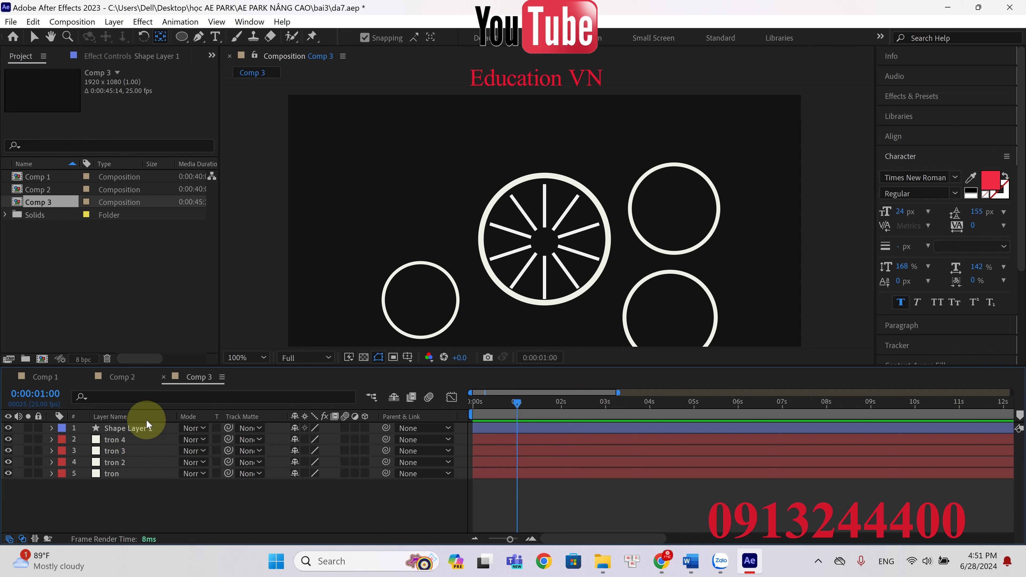
{"action": "left_click", "coordinate": [139, 428]}
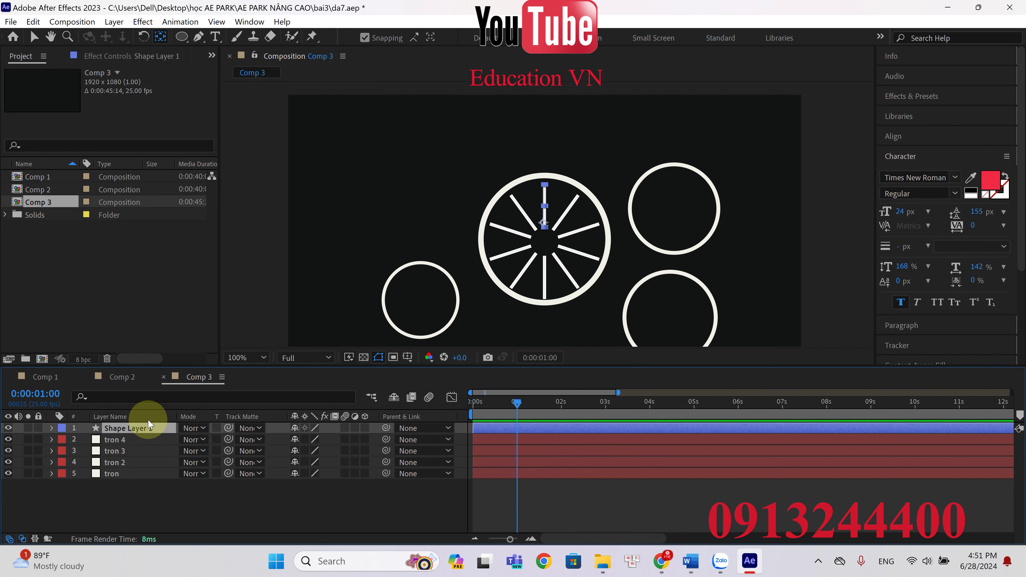
{"action": "key", "text": "ctrl+d"}
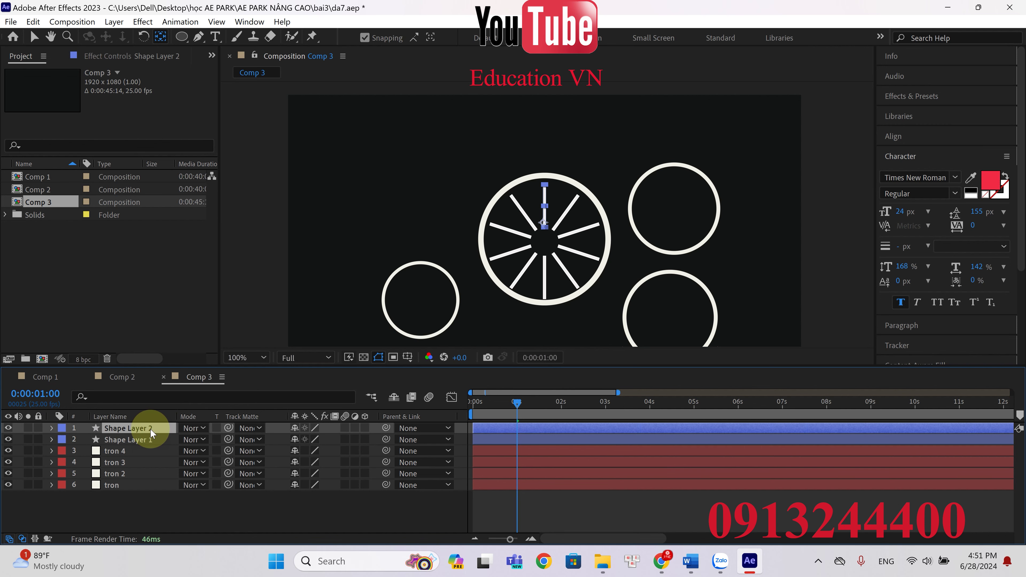
Move the duplicated spokes horizontally to X position 448 and scale them down to 52%.
{"action": "key", "text": "p"}
{"action": "left_click_drag", "start_coordinate": [285, 438], "coordinate": [0, 431]}
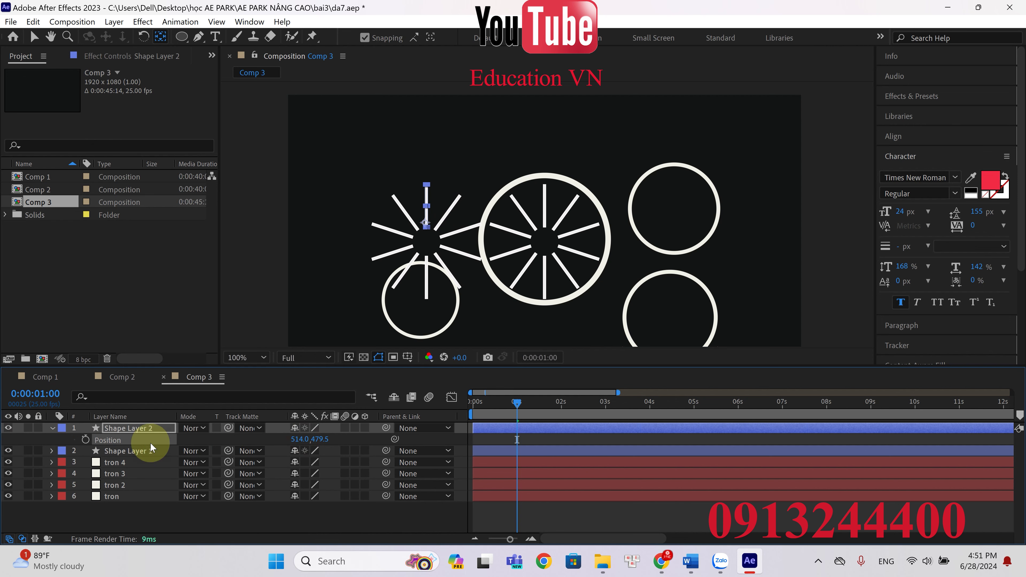
{"action": "left_click_drag", "start_coordinate": [299, 436], "coordinate": [252, 429]}
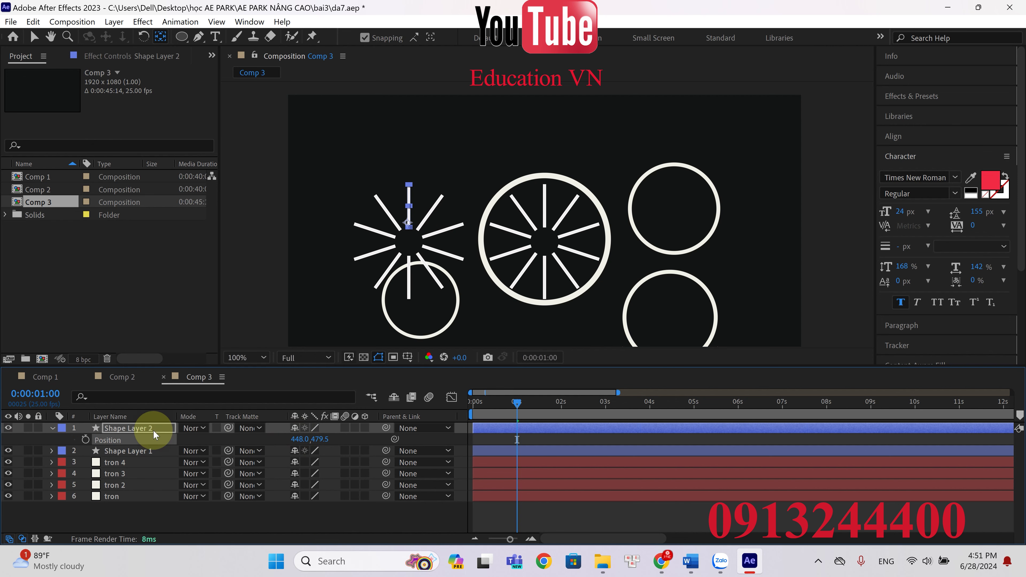
{"action": "key", "text": "s"}
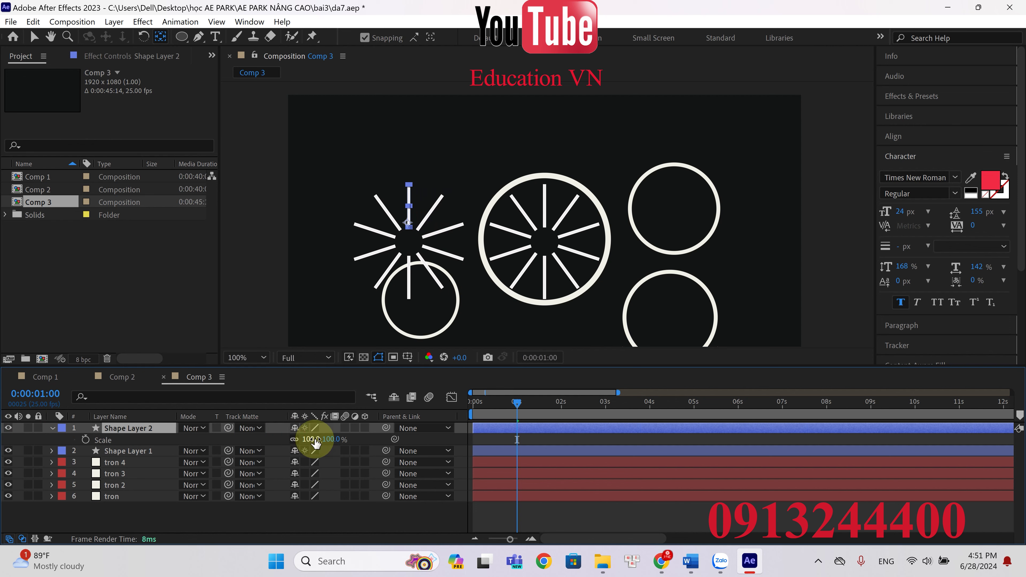
{"action": "left_click_drag", "start_coordinate": [304, 439], "coordinate": [242, 280]}
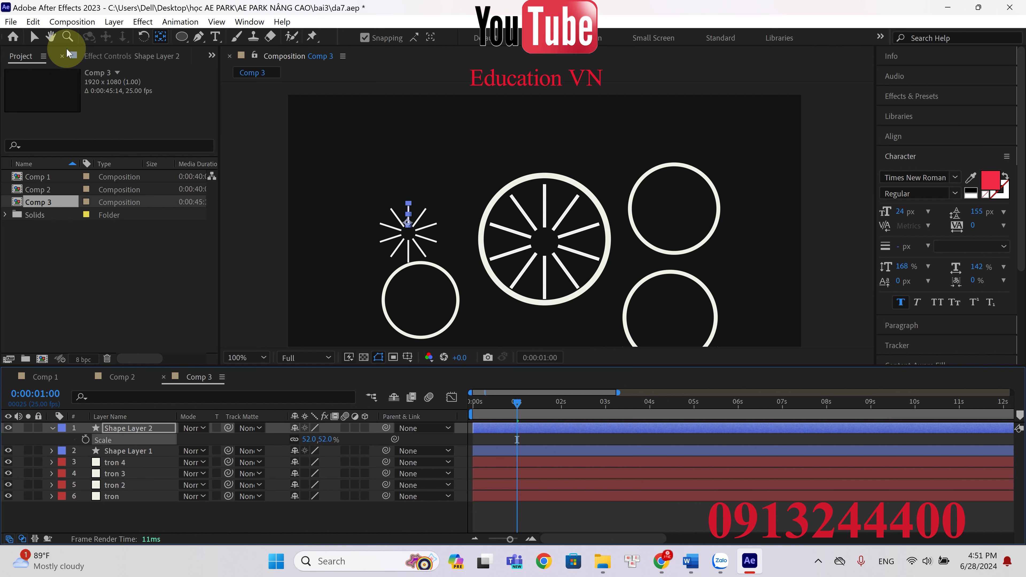
Move the scaled-down spokes into the smallest circle, center them inside it, and collapse their layer's properties.
{"action": "left_click", "coordinate": [34, 37]}
{"action": "left_click", "coordinate": [412, 251]}
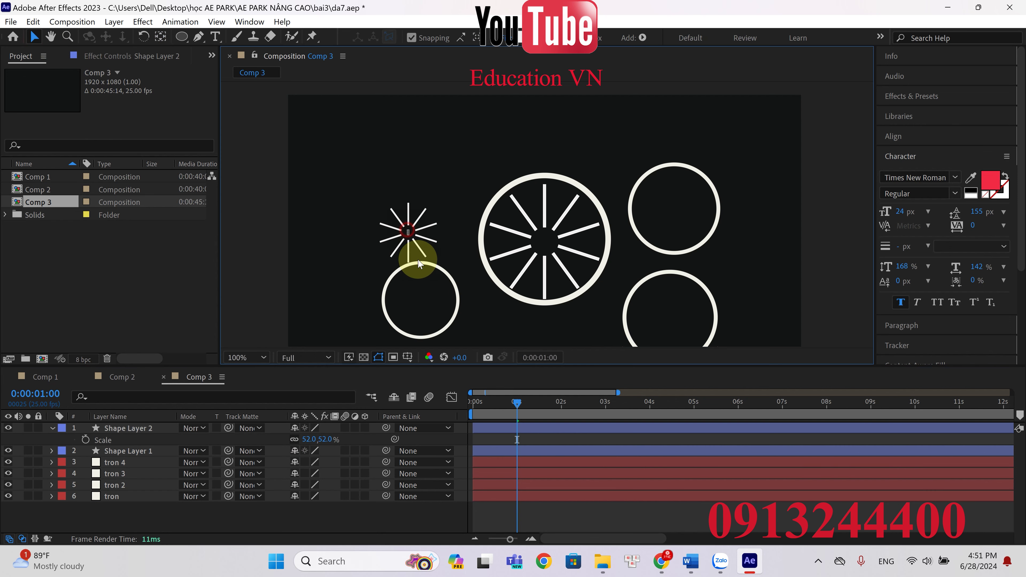
{"action": "left_click", "coordinate": [419, 265]}
{"action": "left_click", "coordinate": [419, 234]}
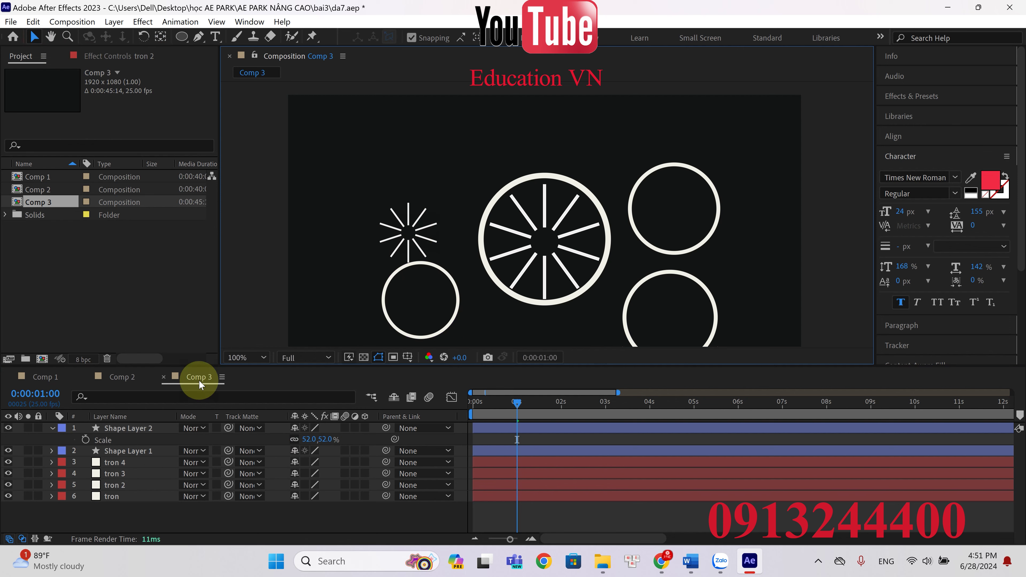
{"action": "left_click", "coordinate": [133, 428]}
{"action": "left_click", "coordinate": [406, 238]}
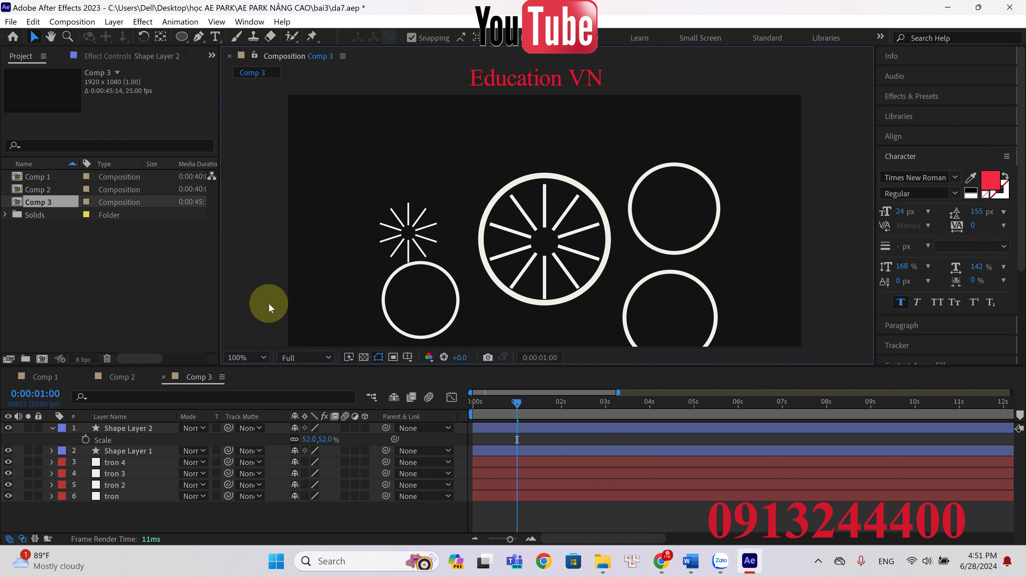
{"action": "left_click", "coordinate": [132, 428]}
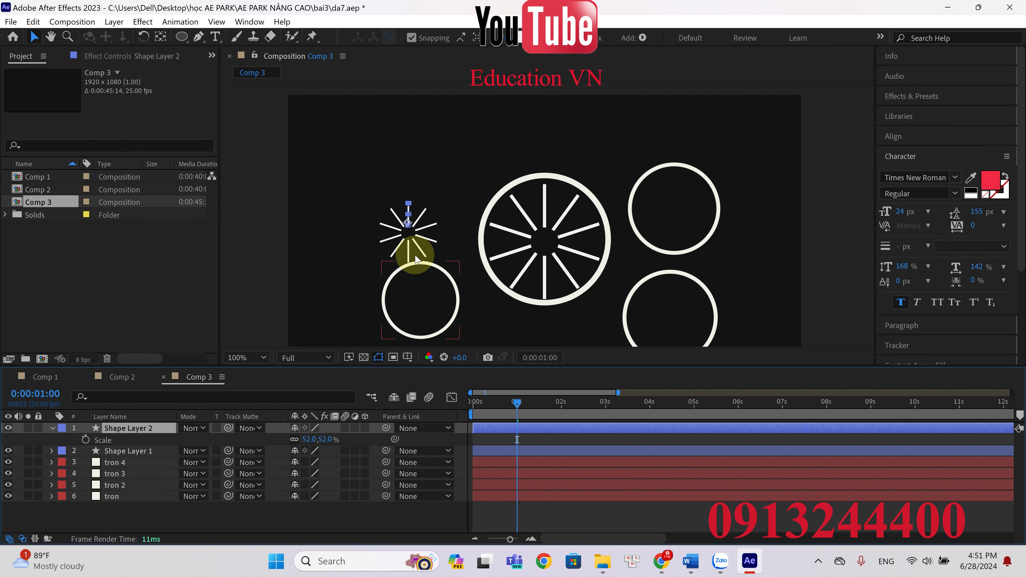
{"action": "left_click_drag", "start_coordinate": [411, 232], "coordinate": [570, 160]}
{"action": "scroll", "coordinate": [420, 291], "scroll_direction": "up", "scroll_amount": 1}
{"action": "left_click_drag", "start_coordinate": [396, 213], "coordinate": [391, 225]}
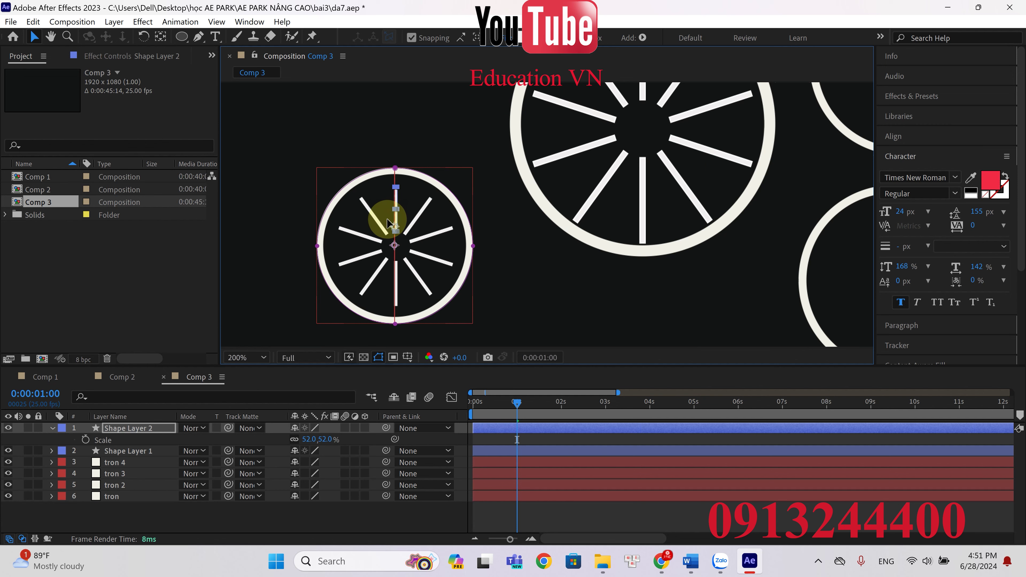
{"action": "left_click_drag", "start_coordinate": [387, 219], "coordinate": [395, 212]}
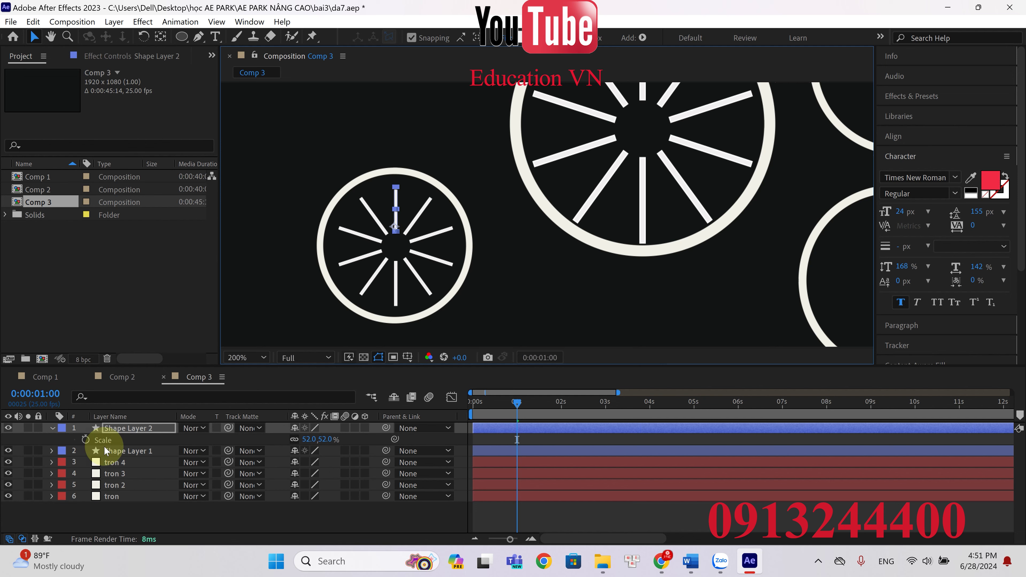
{"action": "left_click", "coordinate": [52, 429]}
Play the composition from the start to review both spoked wheels, stopping at 0:00:01:15.
{"action": "scroll", "coordinate": [522, 283], "scroll_direction": "down", "scroll_amount": 2}
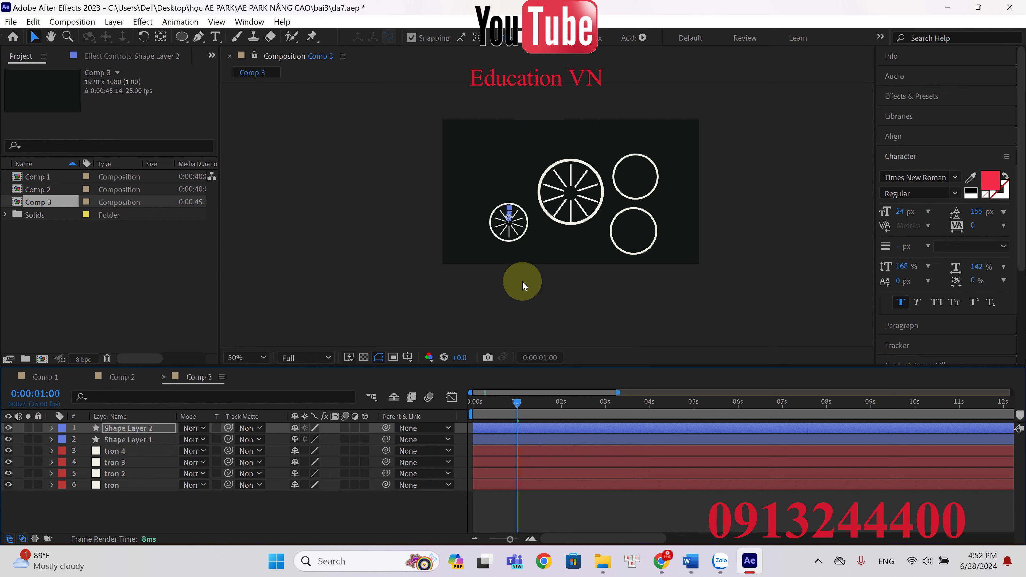
{"action": "left_click", "coordinate": [545, 294]}
{"action": "left_click_drag", "start_coordinate": [508, 404], "coordinate": [428, 400]}
{"action": "key", "text": "space"}
{"action": "left_click", "coordinate": [430, 398]}
{"action": "key", "text": "space"}
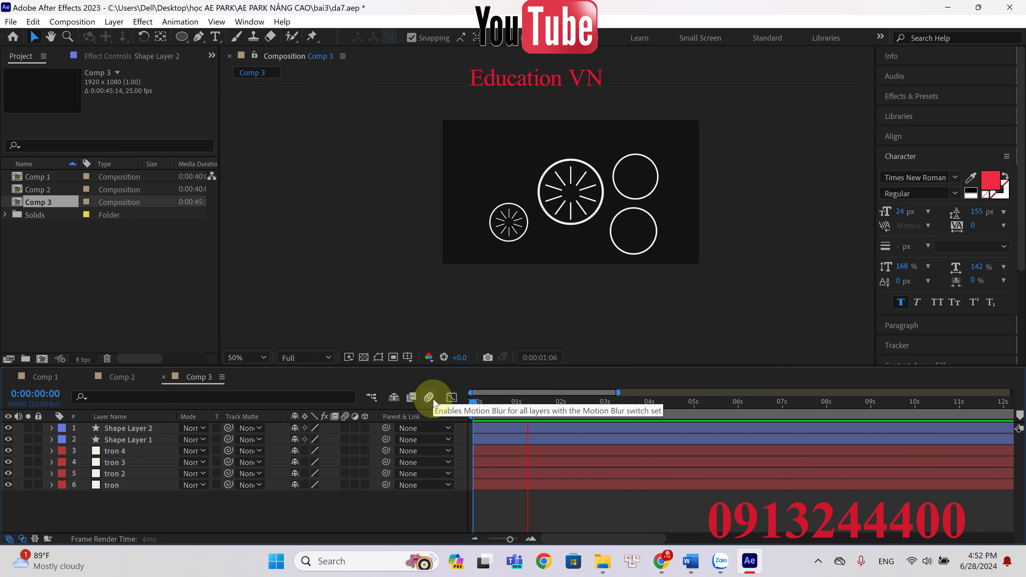
{"action": "scroll", "coordinate": [632, 202], "scroll_direction": "up", "scroll_amount": 2}
{"action": "left_click_drag", "start_coordinate": [618, 187], "coordinate": [597, 221]}
{"action": "key", "text": "v"}
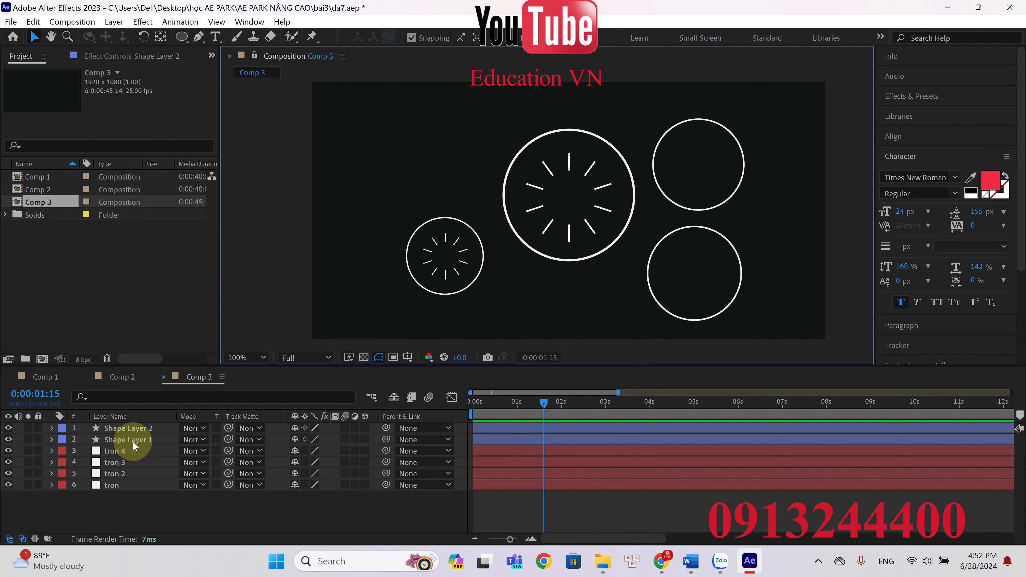
Select Shape Layer 2 and replay the composition from the first frame.
{"action": "left_click", "coordinate": [133, 428]}
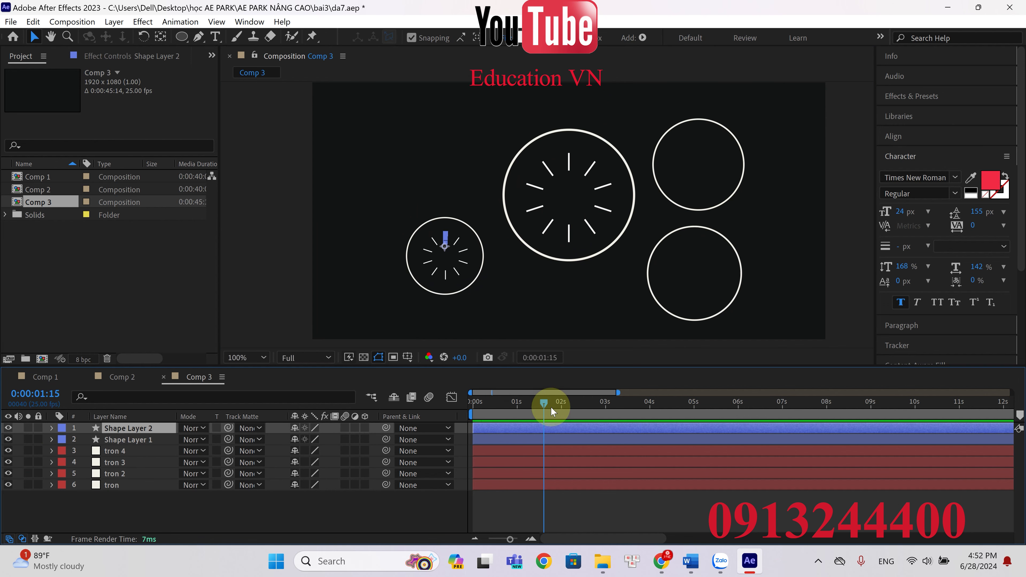
{"action": "key", "text": "Home"}
{"action": "key", "text": "space"}
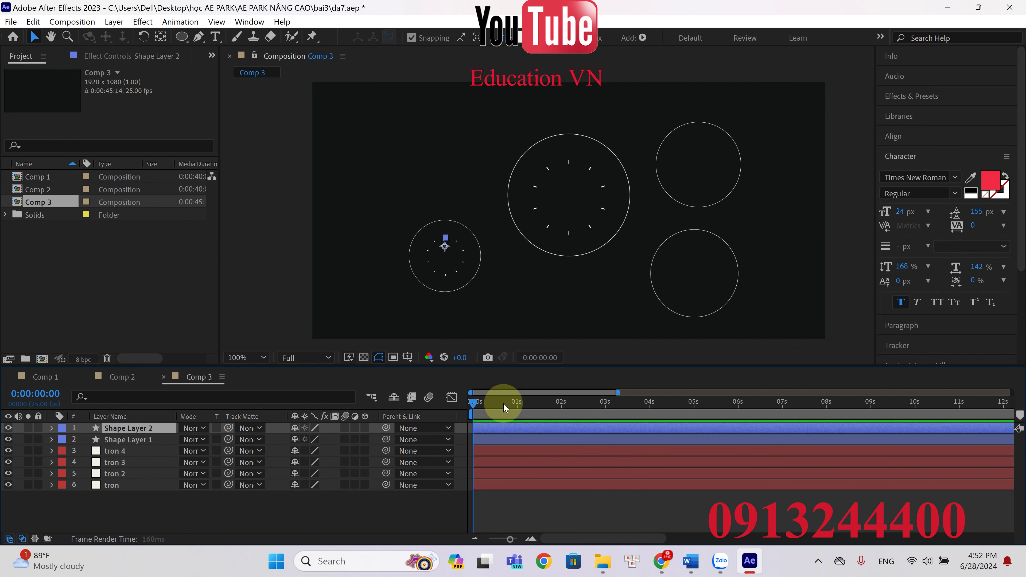
{"action": "left_click", "coordinate": [818, 561]}
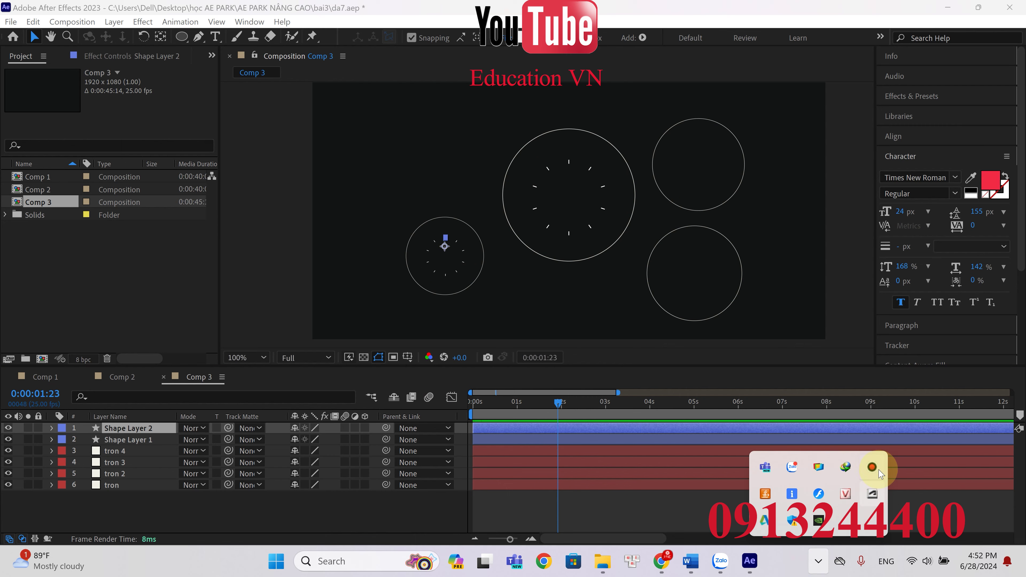
{"action": "left_click", "coordinate": [874, 468]}
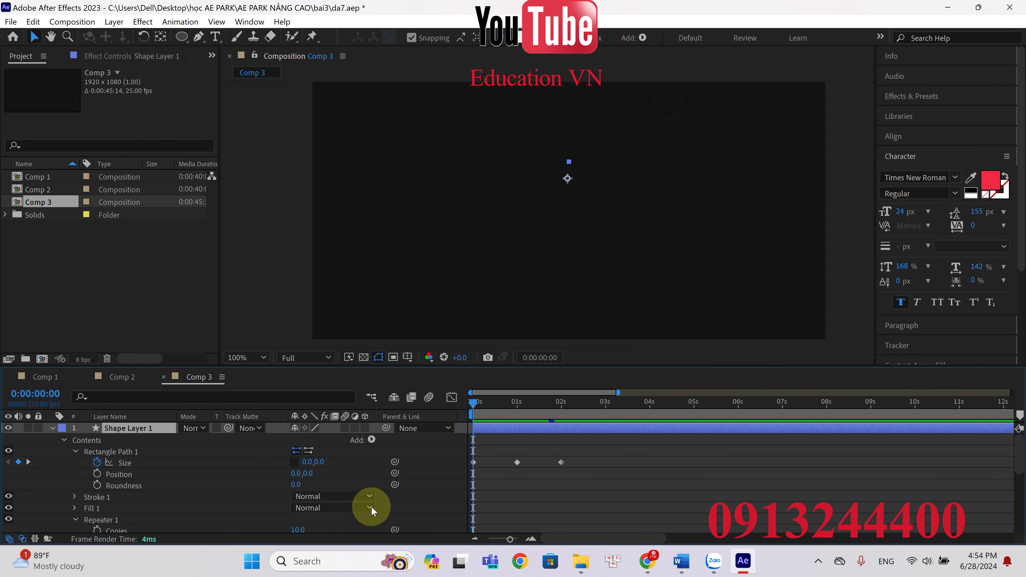
Add a Trim Paths operator to the rectangle spokes on Shape Layer 1 and expand its properties.
{"action": "left_click", "coordinate": [366, 436]}
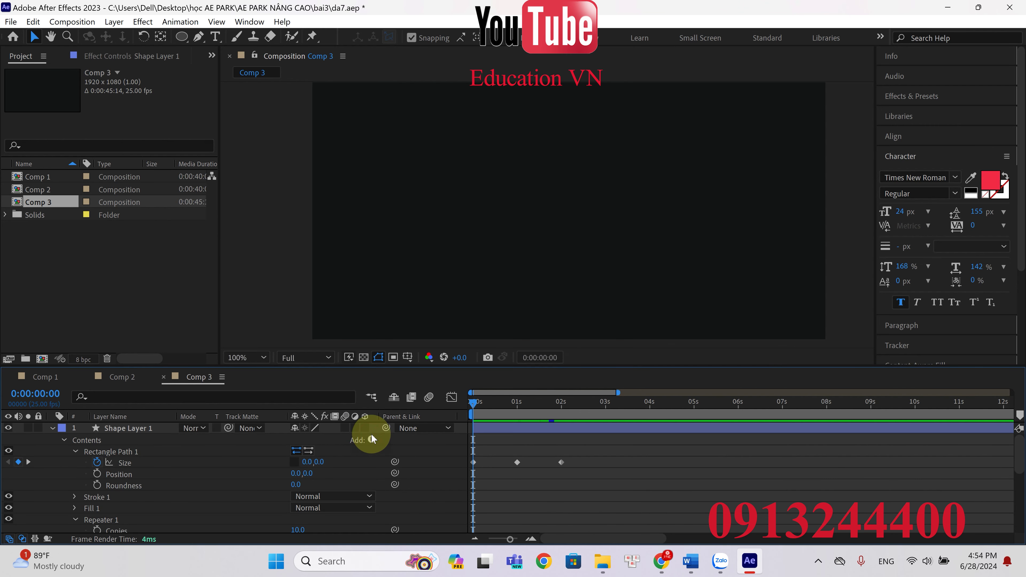
{"action": "left_click", "coordinate": [372, 439]}
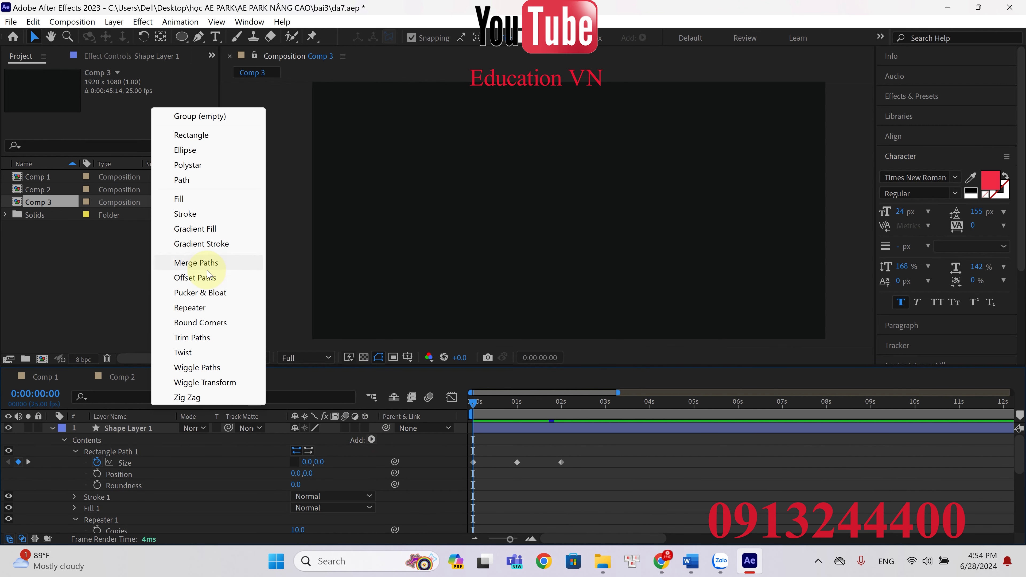
{"action": "left_click", "coordinate": [203, 338]}
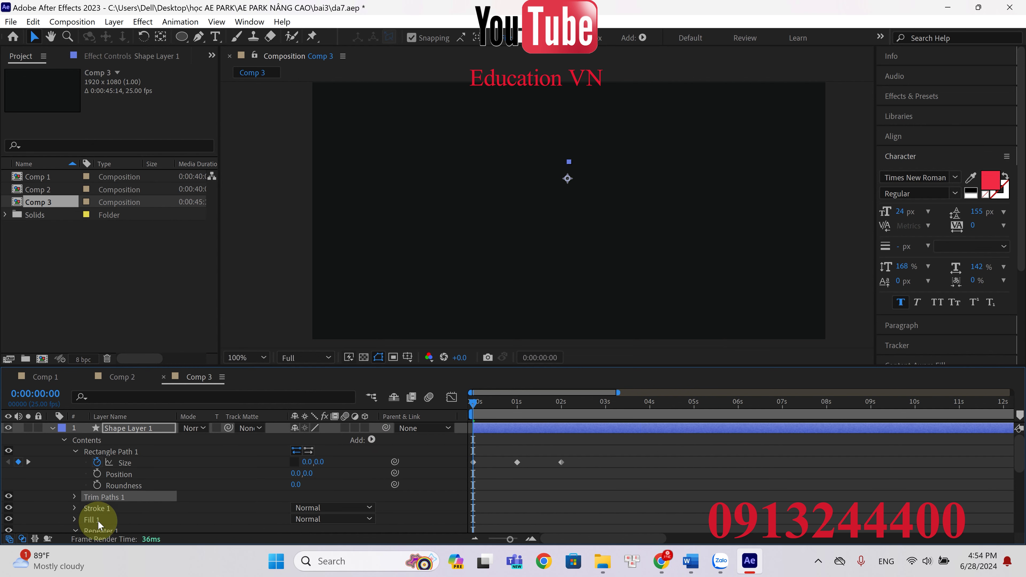
{"action": "left_click", "coordinate": [75, 497]}
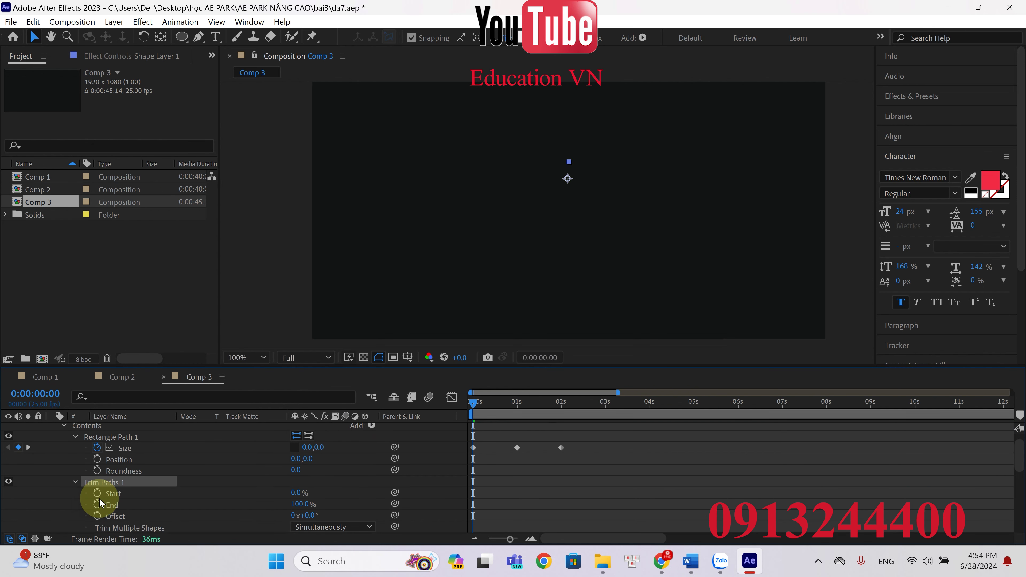
Keyframe the Trim Paths Start value from 100% at 0:00:00:00 to 0% at 0:00:01:00.
{"action": "left_click", "coordinate": [302, 490]}
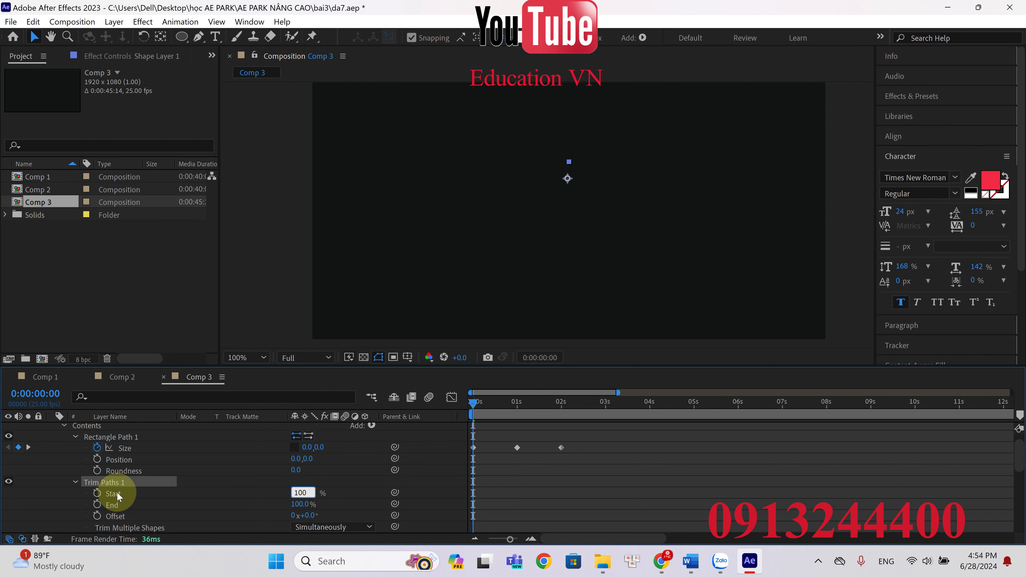
{"action": "left_click", "coordinate": [97, 492]}
{"action": "left_click_drag", "start_coordinate": [480, 405], "coordinate": [517, 403]}
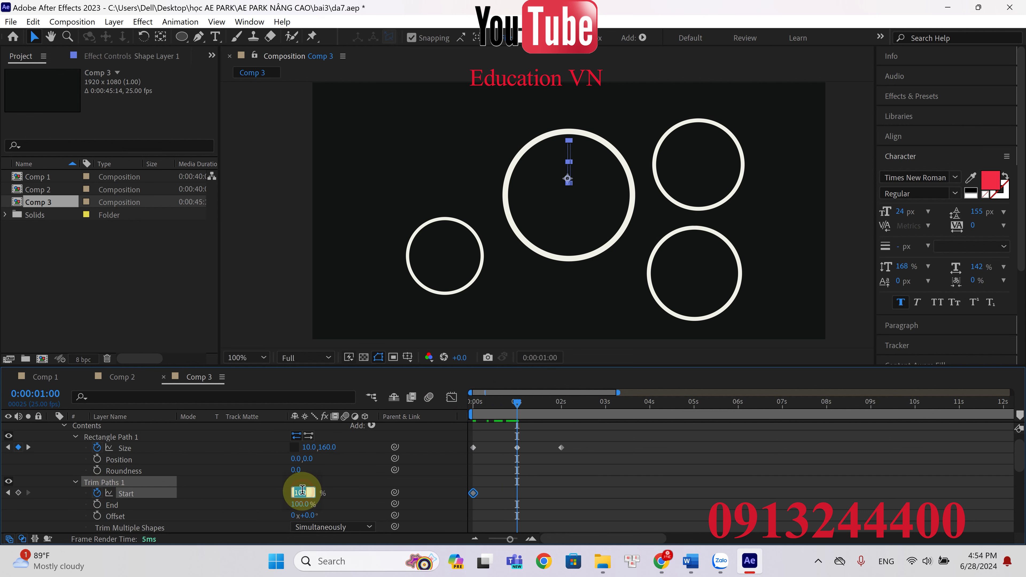
{"action": "key", "text": "Return"}
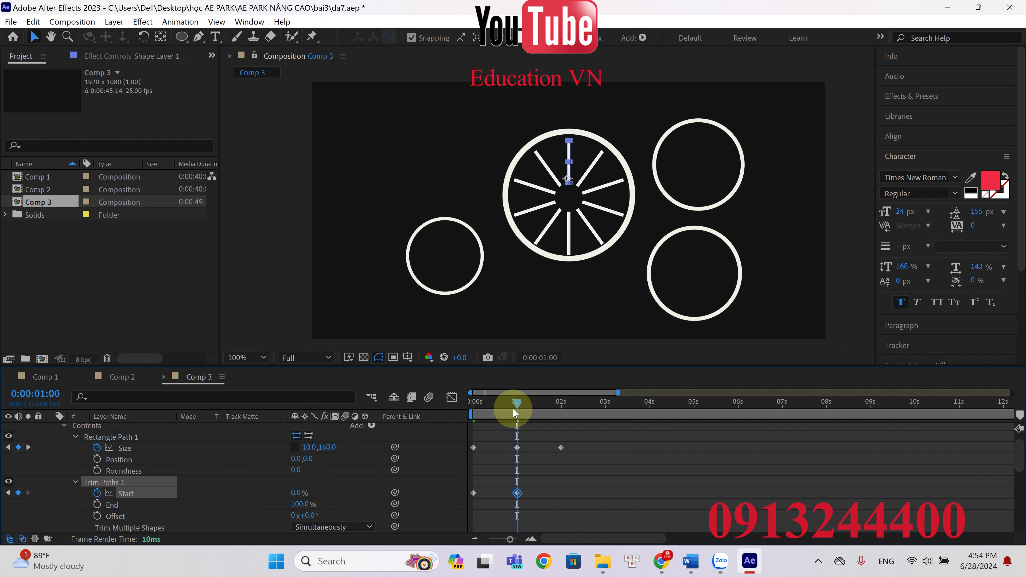
Play the composition from the first frame to review the large wheel's spokes with the trimmed Start animation.
{"action": "left_click_drag", "start_coordinate": [517, 404], "coordinate": [478, 404]}
{"action": "key", "text": "space"}
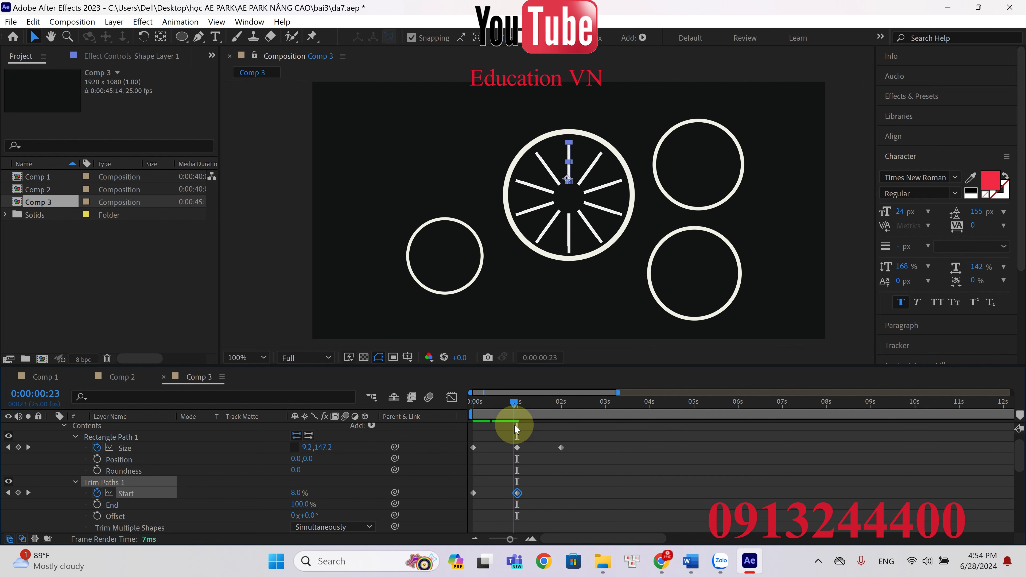
{"action": "key", "text": "space"}
{"action": "key", "text": "Home"}
{"action": "key", "text": "space"}
{"action": "left_click", "coordinate": [517, 412]}
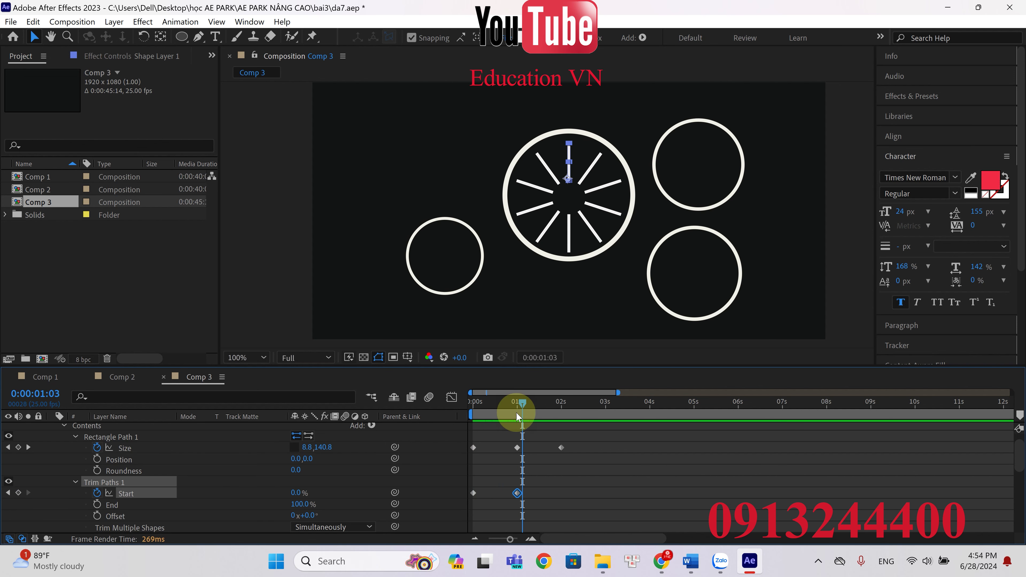
Keyframe the Trim Paths End value from 100% at 0:00:01:00 to 0% at 0:00:02:00.
{"action": "left_click_drag", "start_coordinate": [525, 406], "coordinate": [517, 428]}
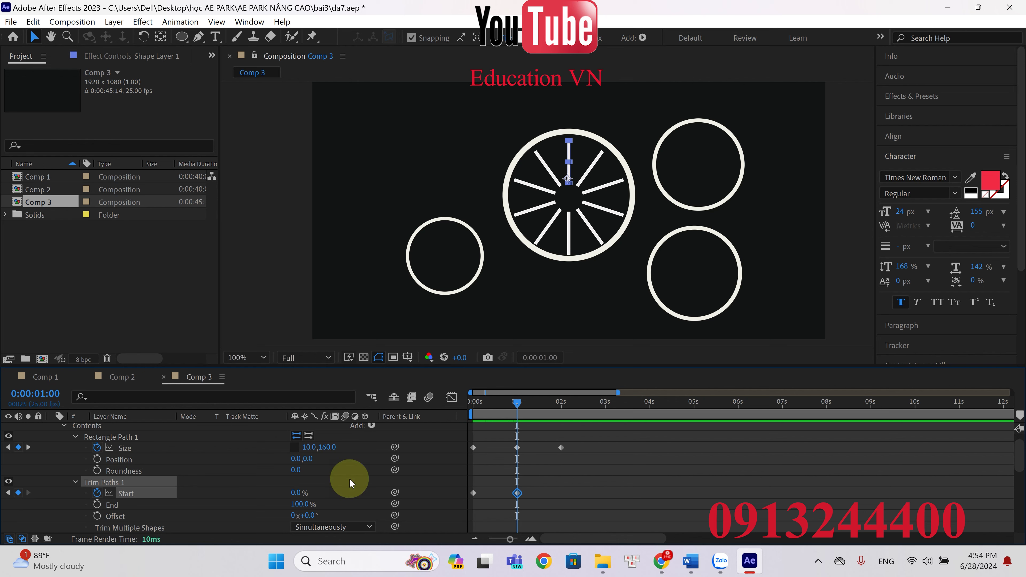
{"action": "left_click", "coordinate": [96, 504]}
{"action": "left_click_drag", "start_coordinate": [522, 413], "coordinate": [564, 420]}
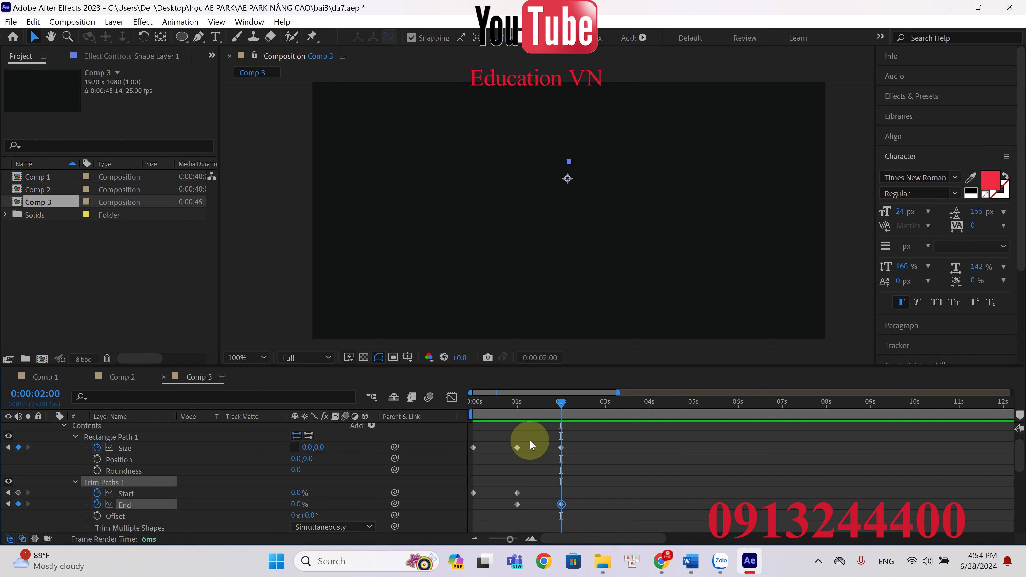
Replay the composition from the start to review the complete Start and End trim animation of the spokes.
{"action": "left_click_drag", "start_coordinate": [561, 403], "coordinate": [458, 443]}
{"action": "key", "text": "space"}
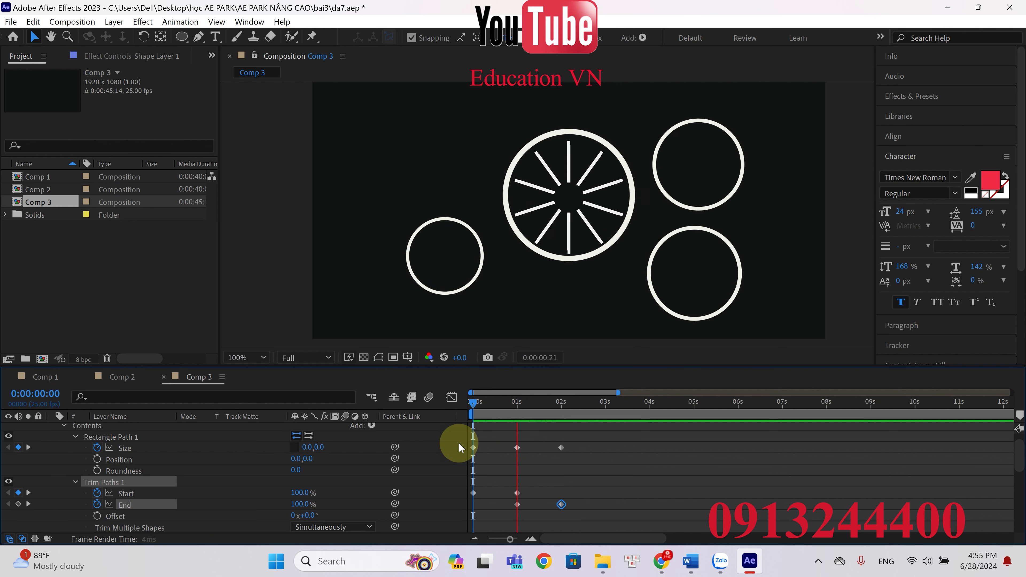
{"action": "key", "text": "space"}
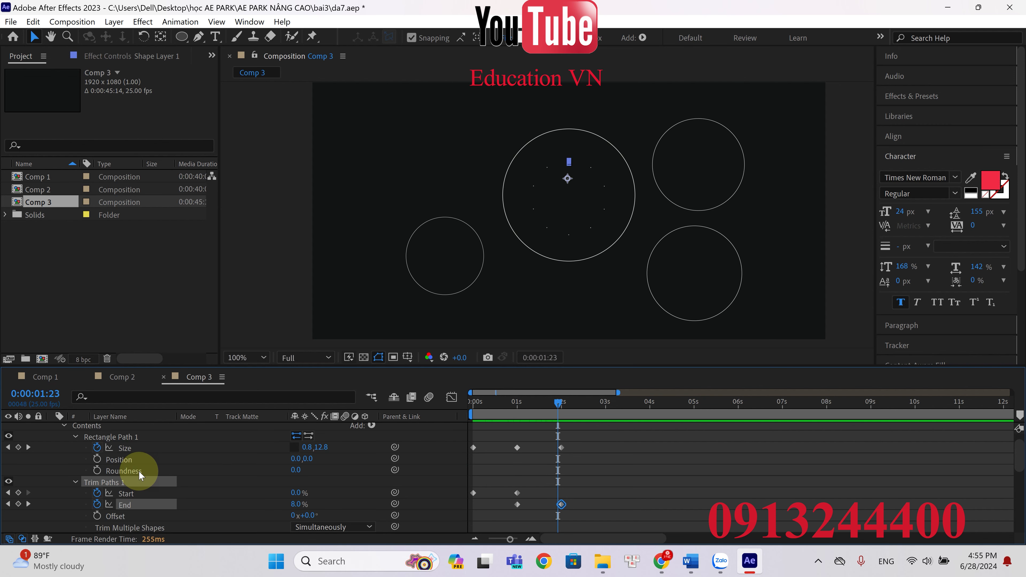
{"action": "left_click", "coordinate": [817, 560]}
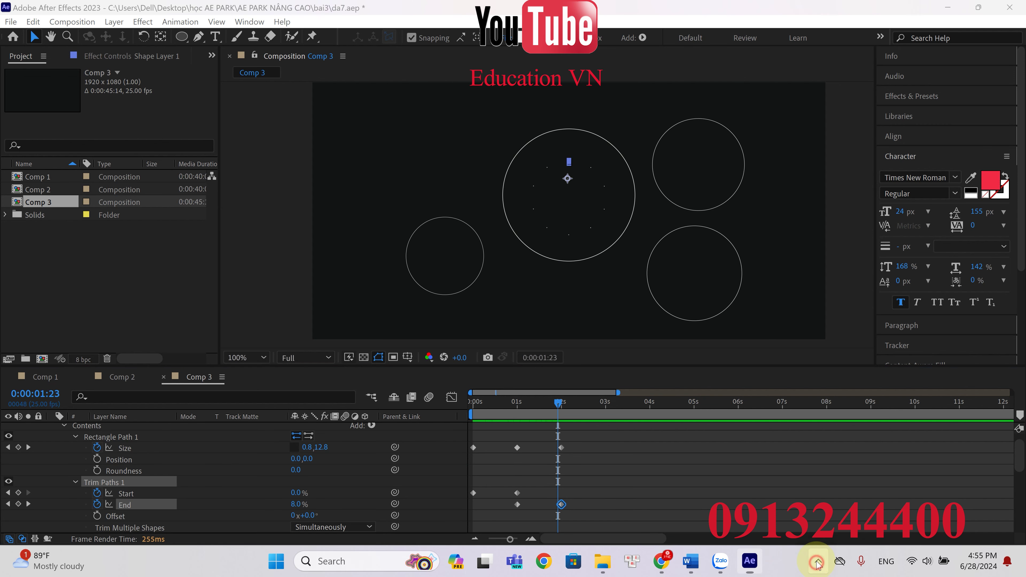